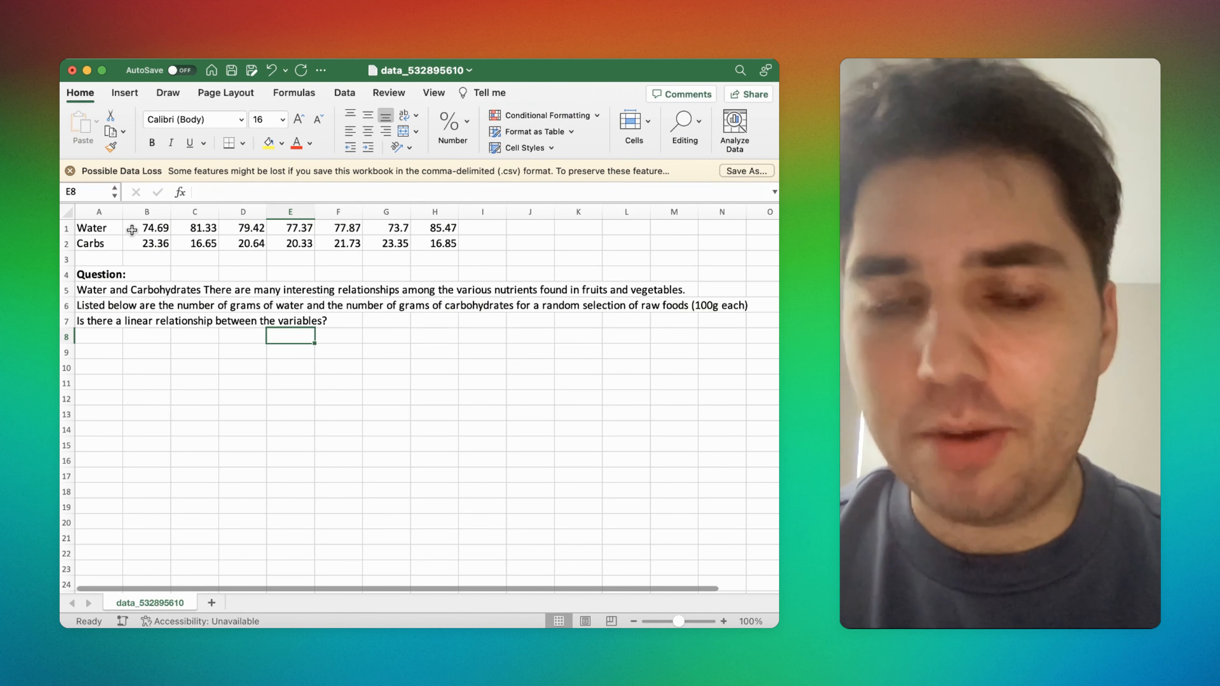
# Insert a scatter chart of the water and carbs values in B1:H2.
pyautogui.moveTo(131, 230); pyautogui.dragTo(449, 244)
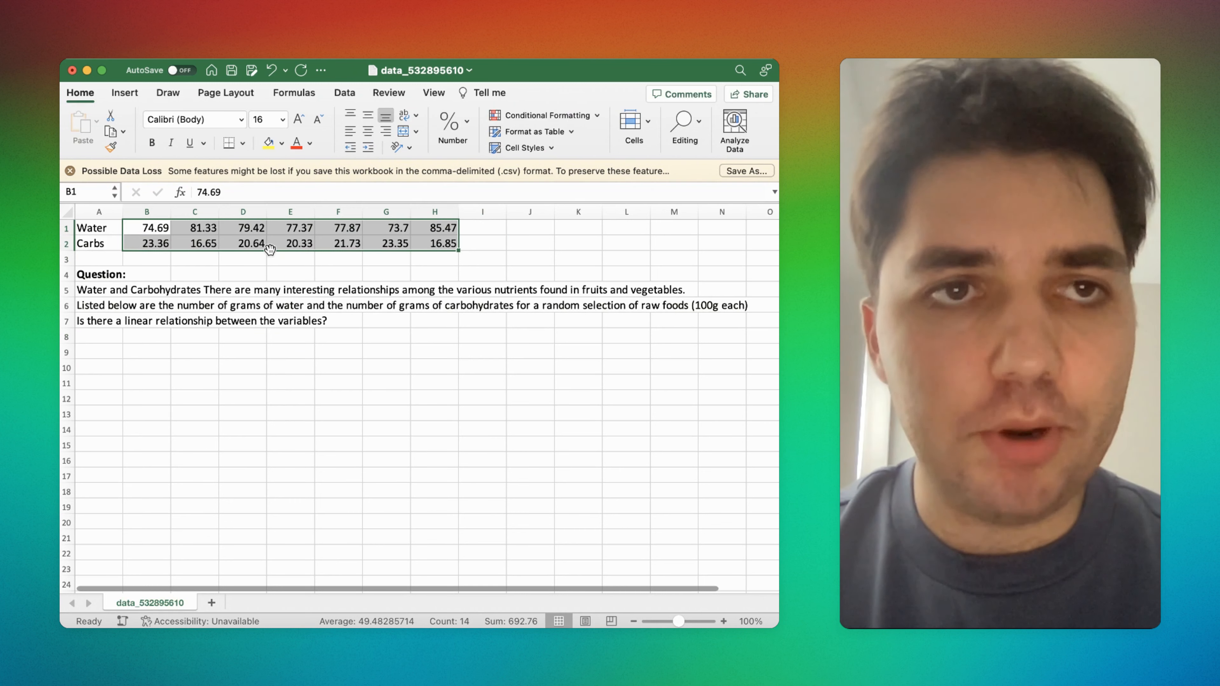
pyautogui.click(128, 97)
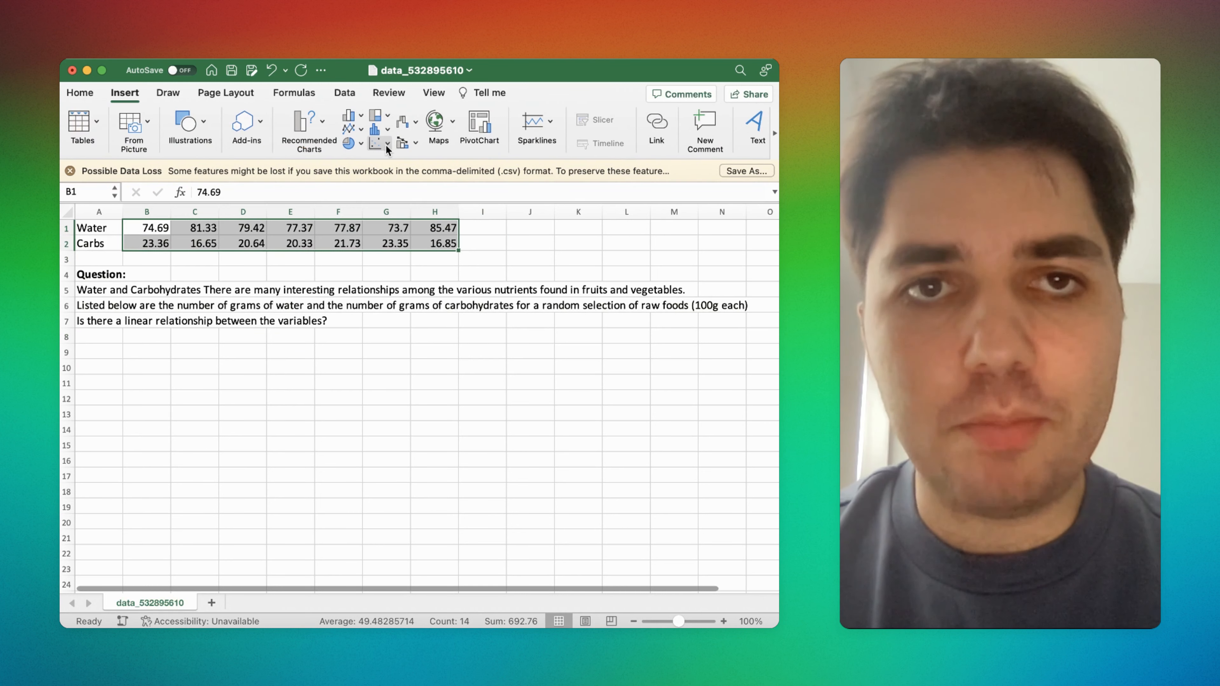
pyautogui.click(376, 142)
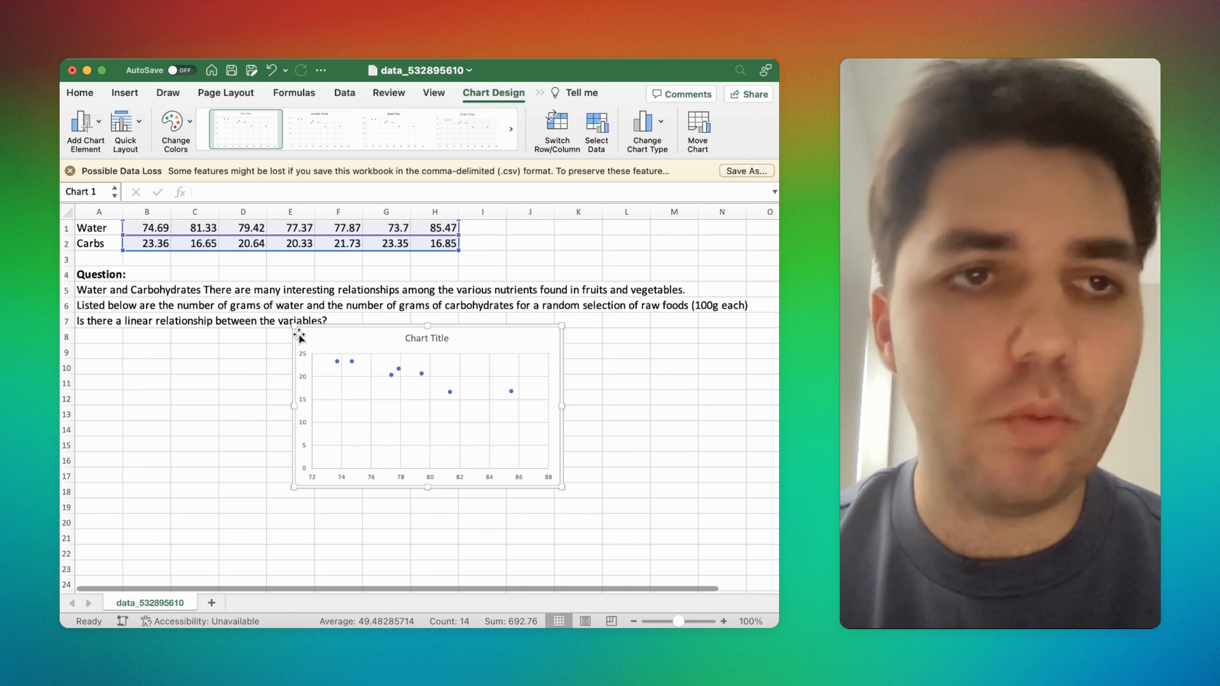
# Change the scatter chart's title to "Water and Carbs".
pyautogui.click(426, 340)
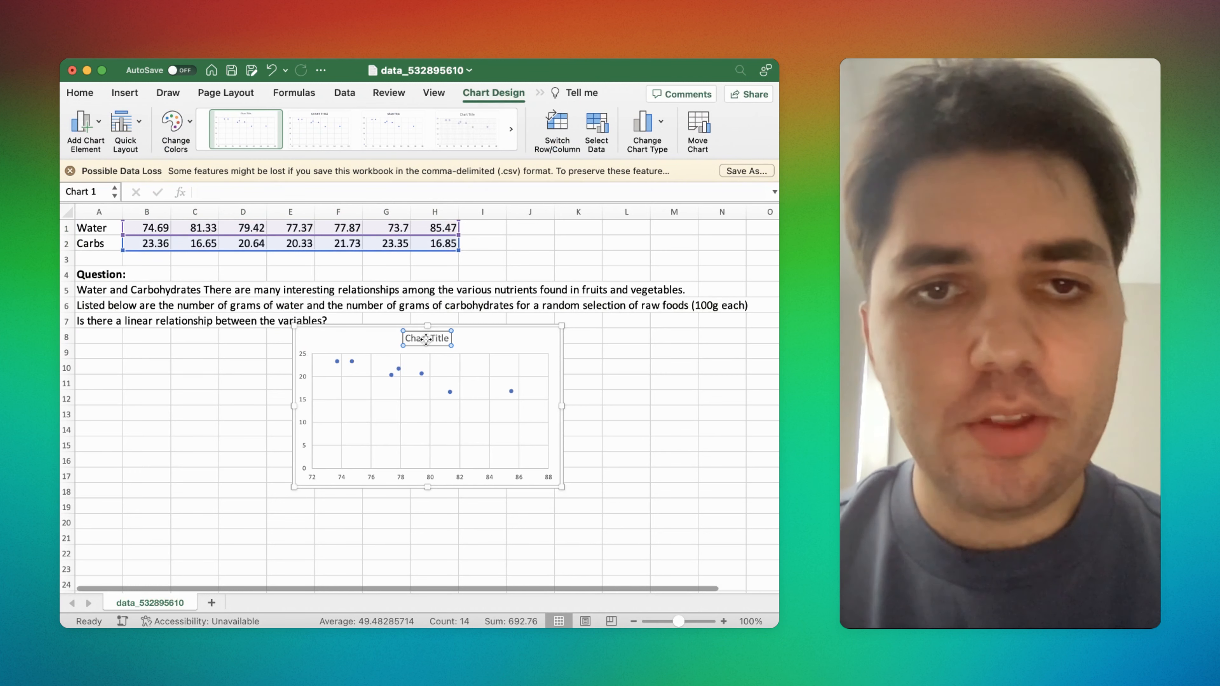
pyautogui.doubleClick(426, 340)
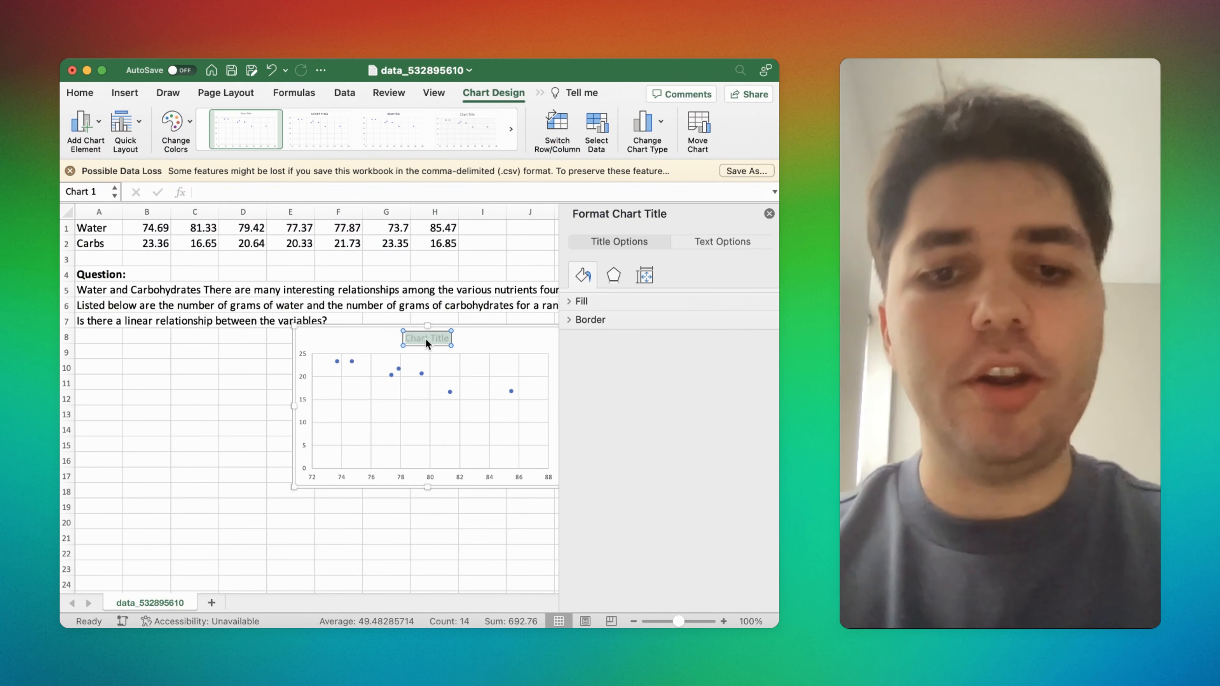
pyautogui.write('Water and Carb')
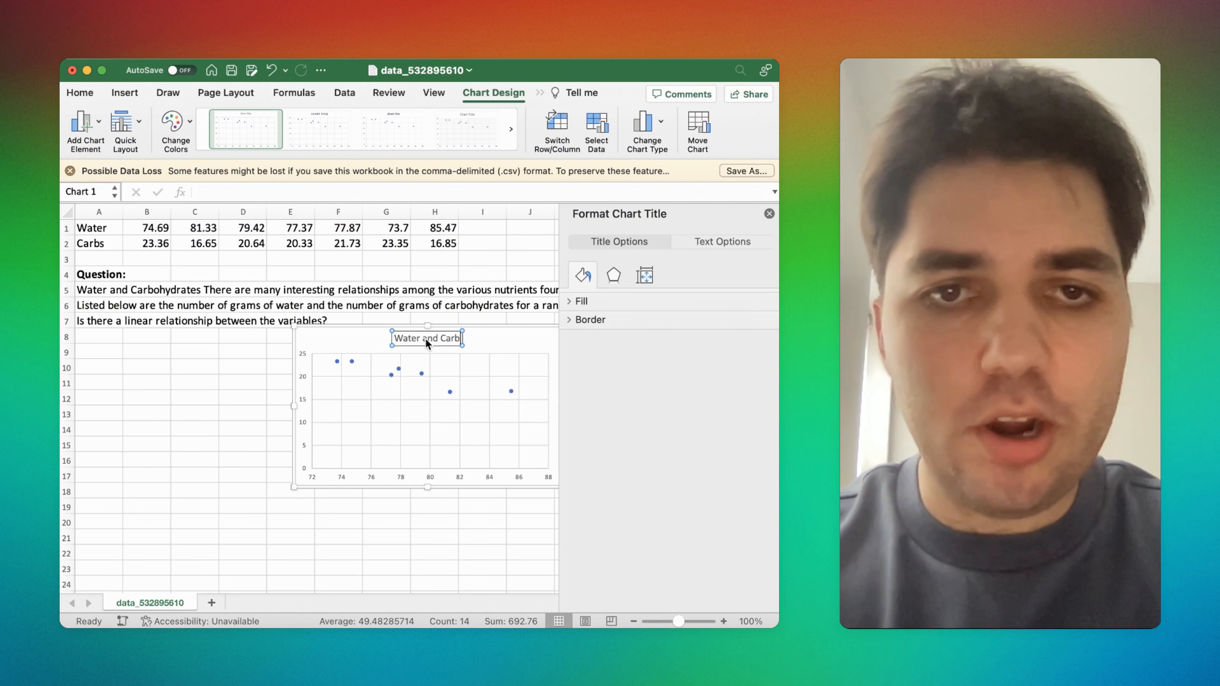
pyautogui.write('s')
pyautogui.click(362, 338)
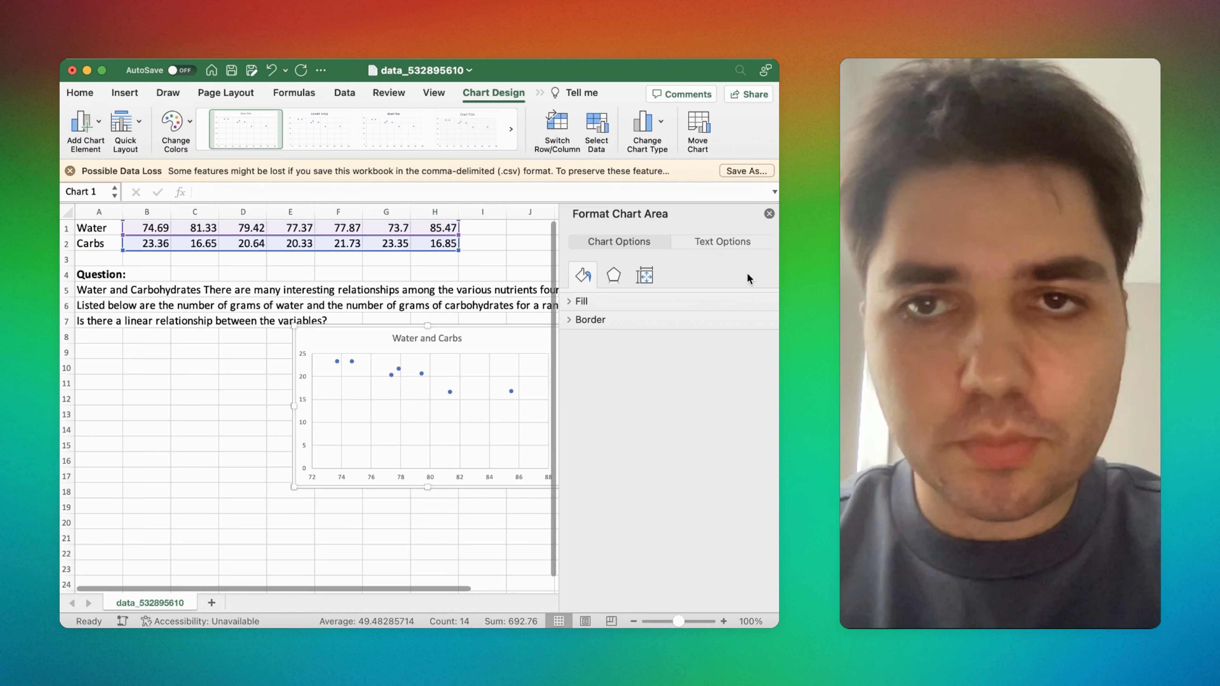
pyautogui.click(769, 214)
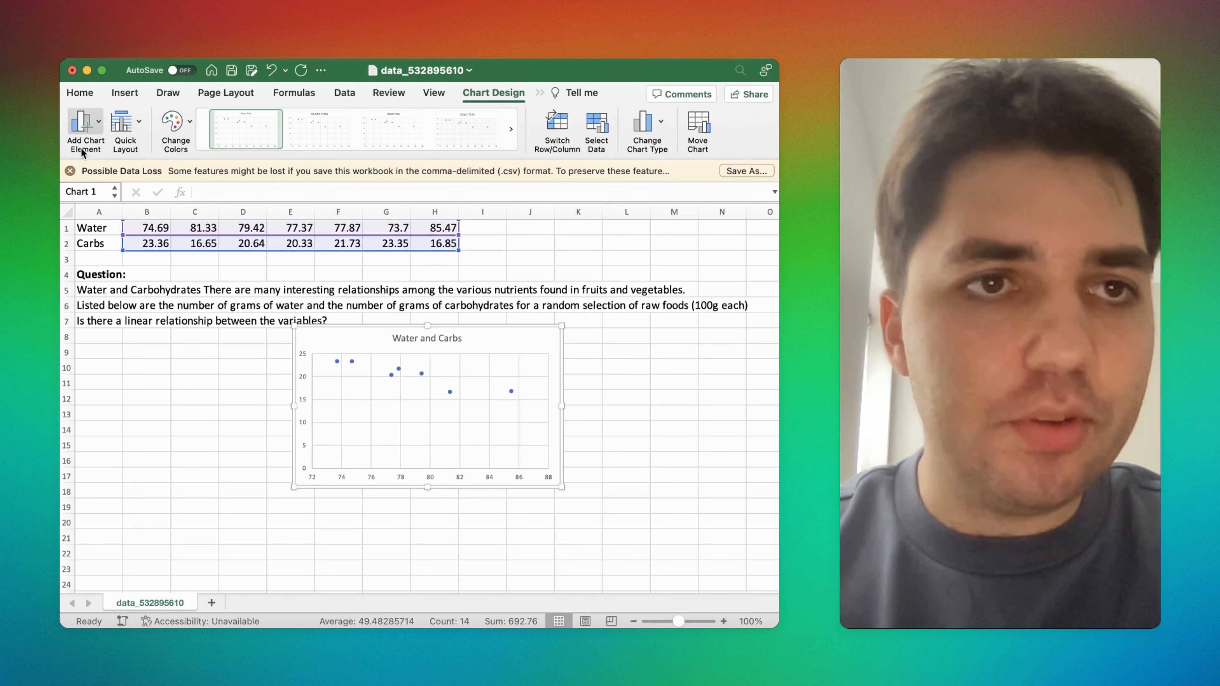
# Add a vertical axis title to the chart reading "Carbs".
pyautogui.click(97, 130)
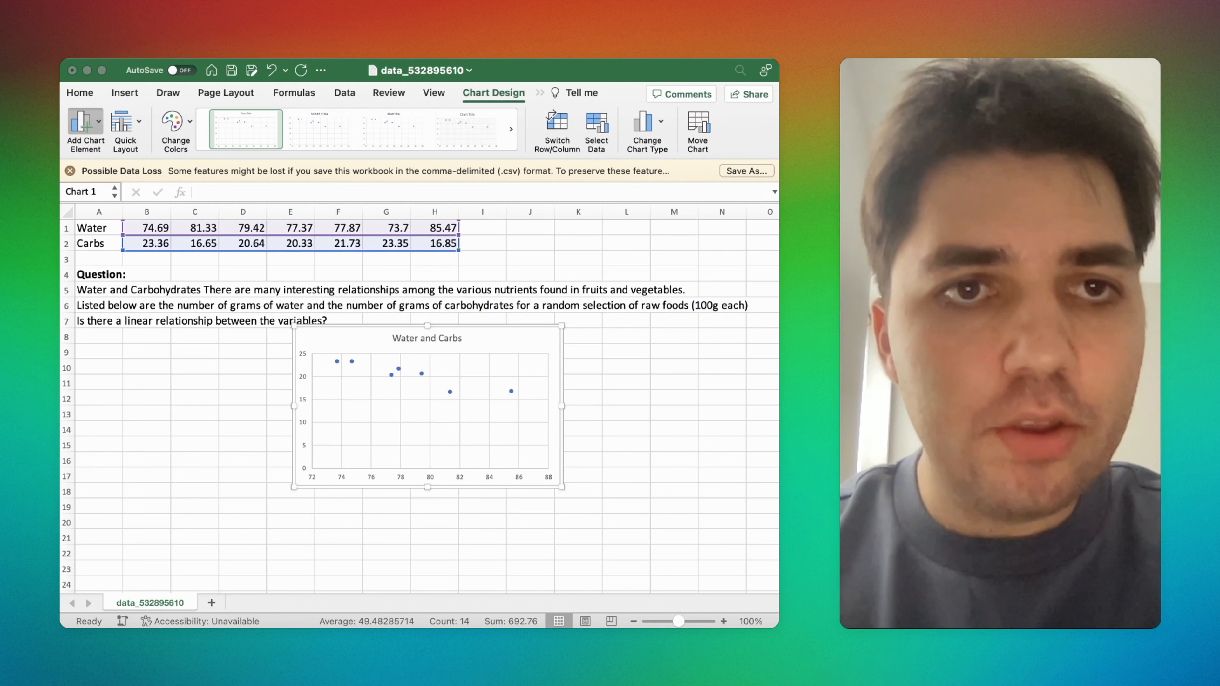
pyautogui.click(242, 205)
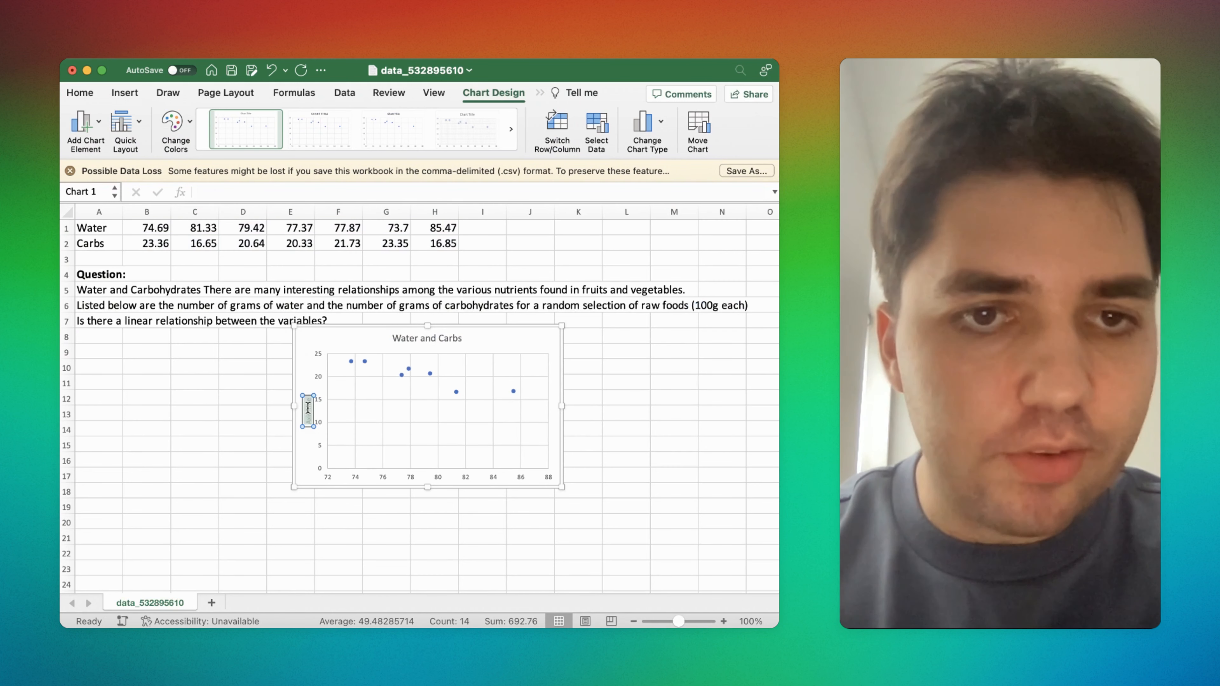
pyautogui.press('BackSpace')
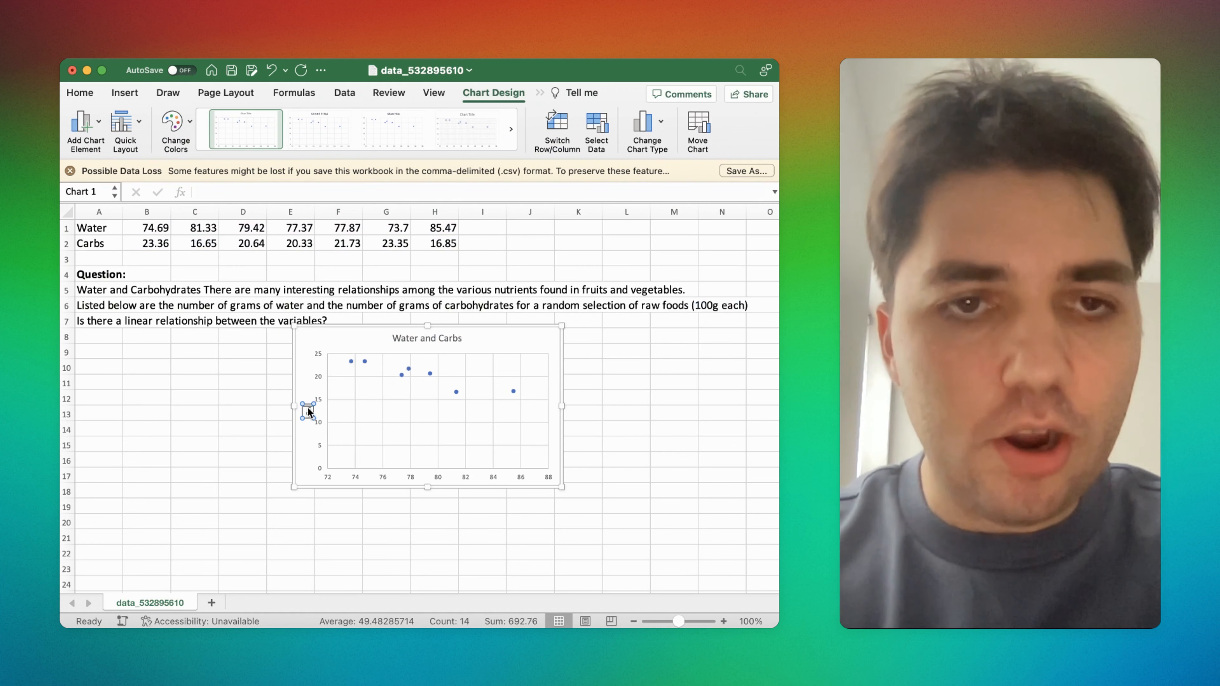
pyautogui.write('Carbs')
# Add a horizontal axis title to the chart reading "Water".
pyautogui.click(87, 125)
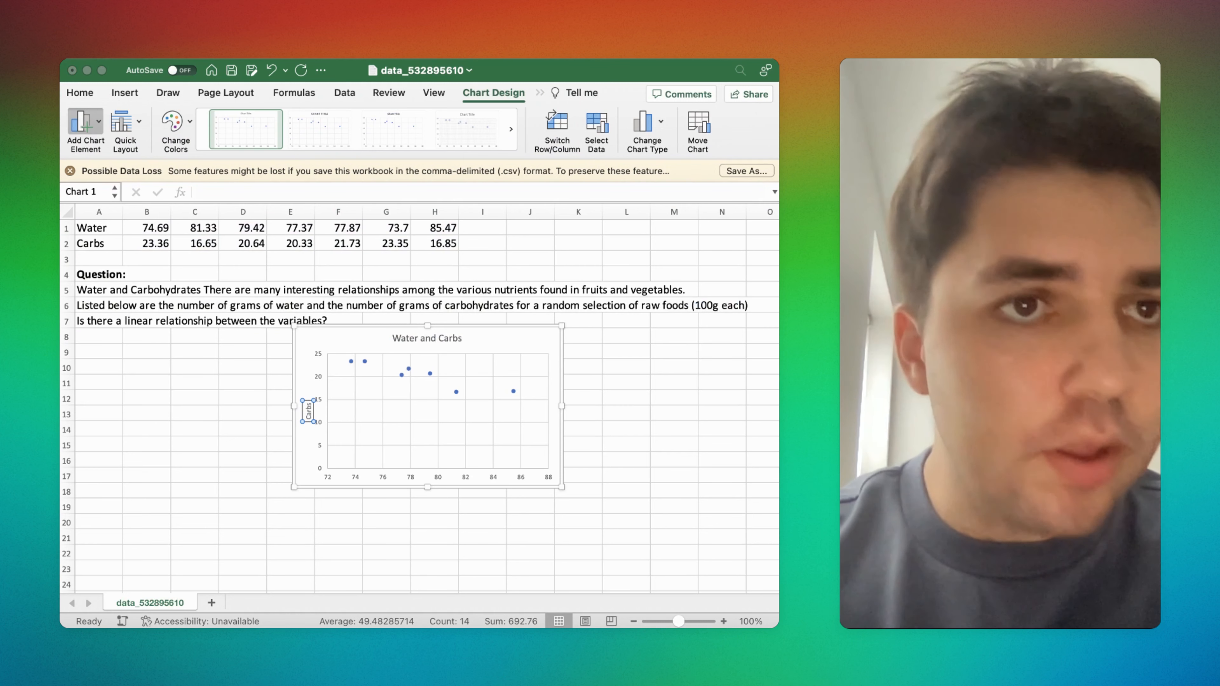
pyautogui.click(262, 181)
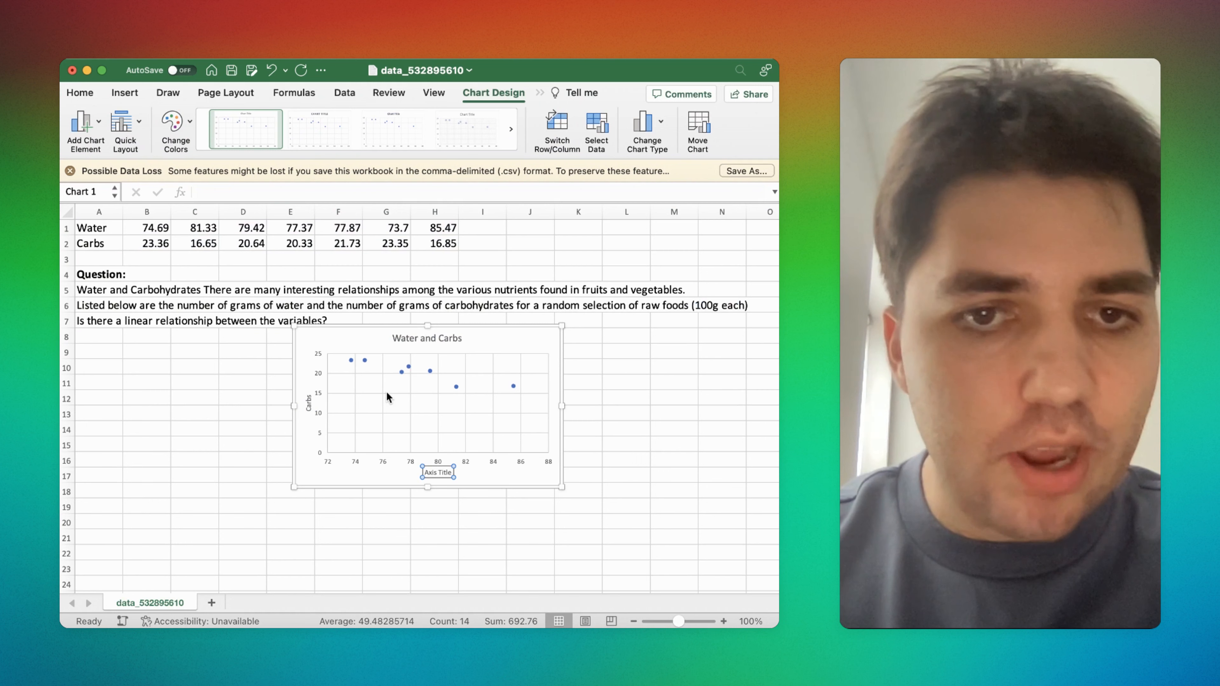
pyautogui.doubleClick(445, 475)
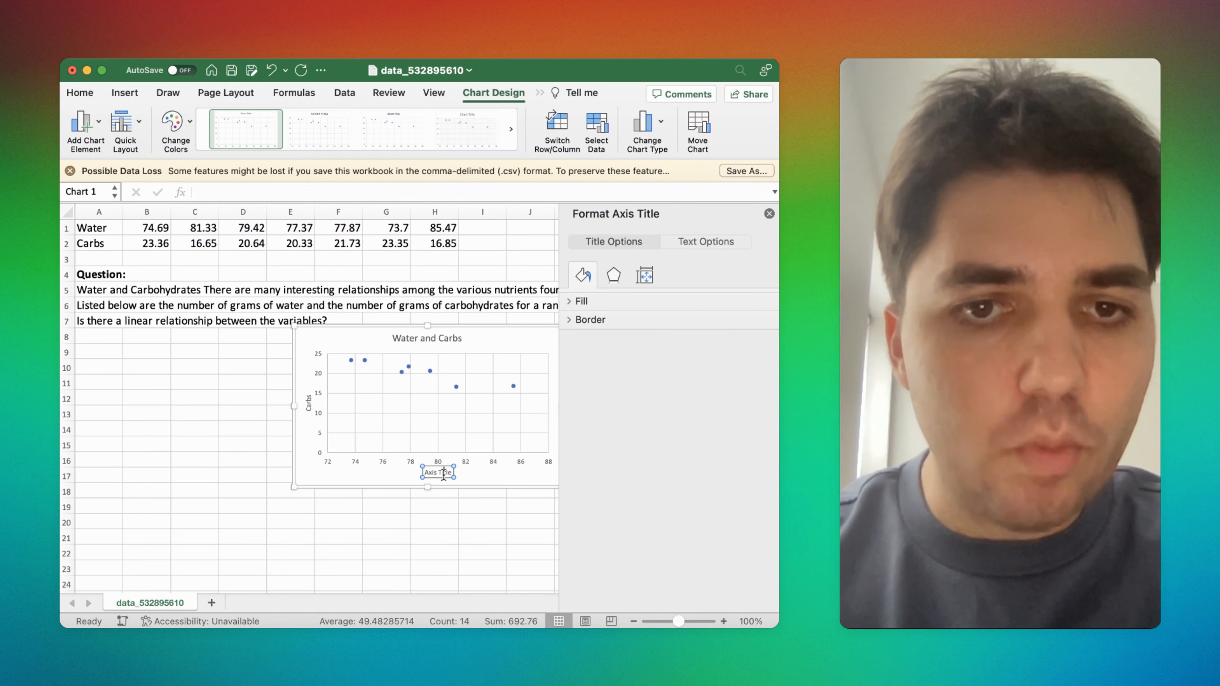
pyautogui.write('Water')
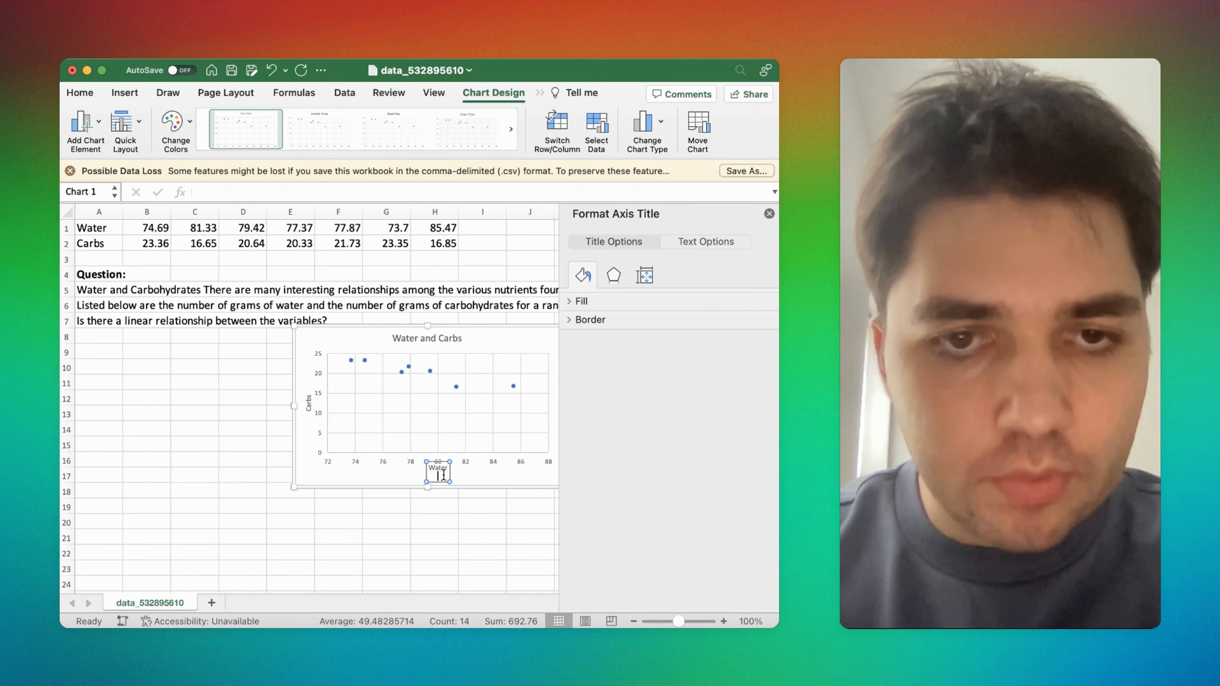
pyautogui.press('BackSpace')
pyautogui.click(486, 472)
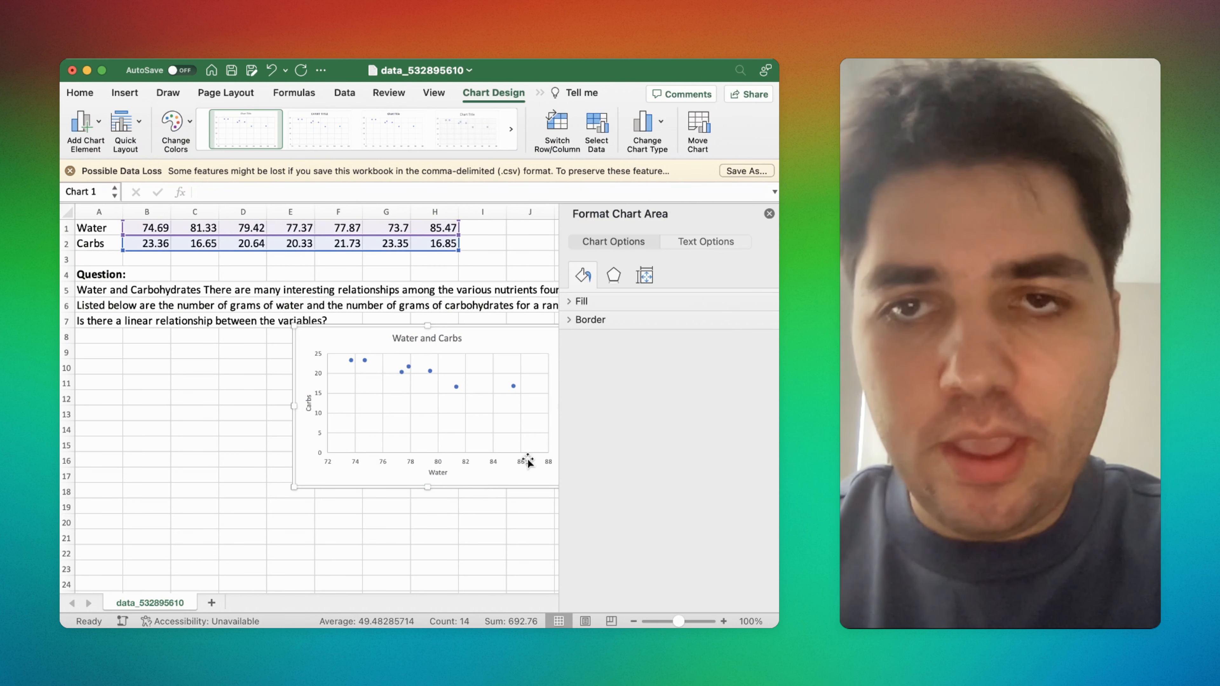
pyautogui.click(769, 213)
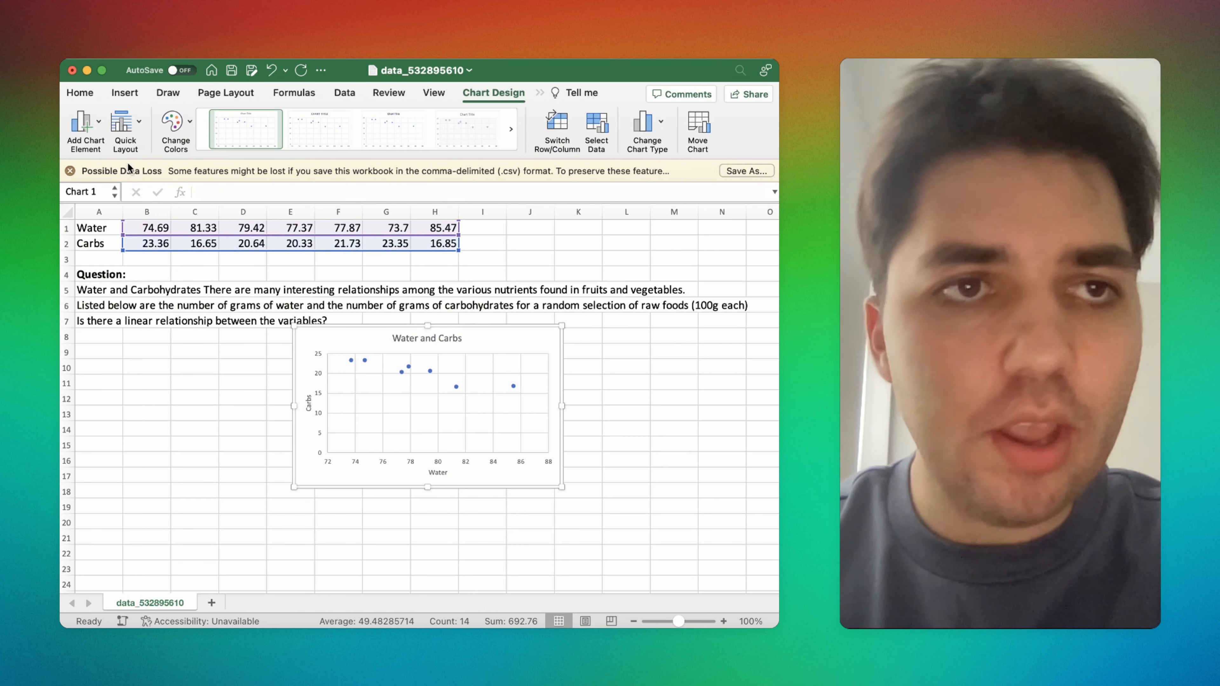
# Add a linear trendline to the scatter chart and display its equation on the chart.
pyautogui.click(98, 123)
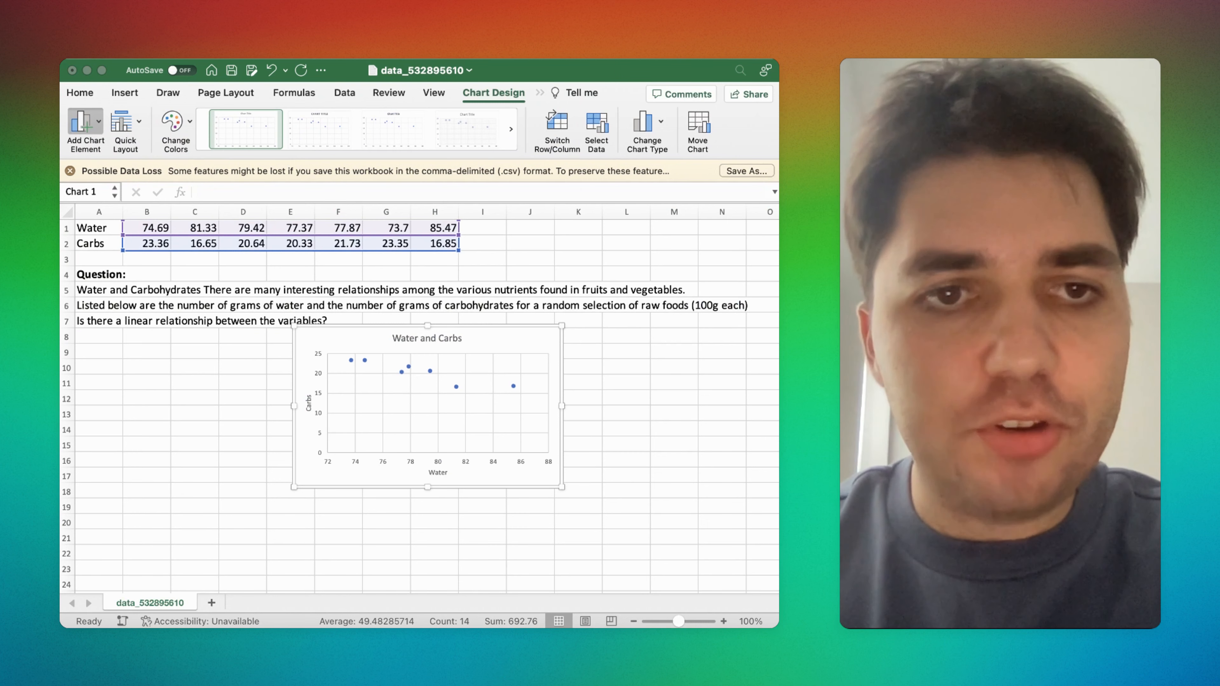
pyautogui.click(258, 340)
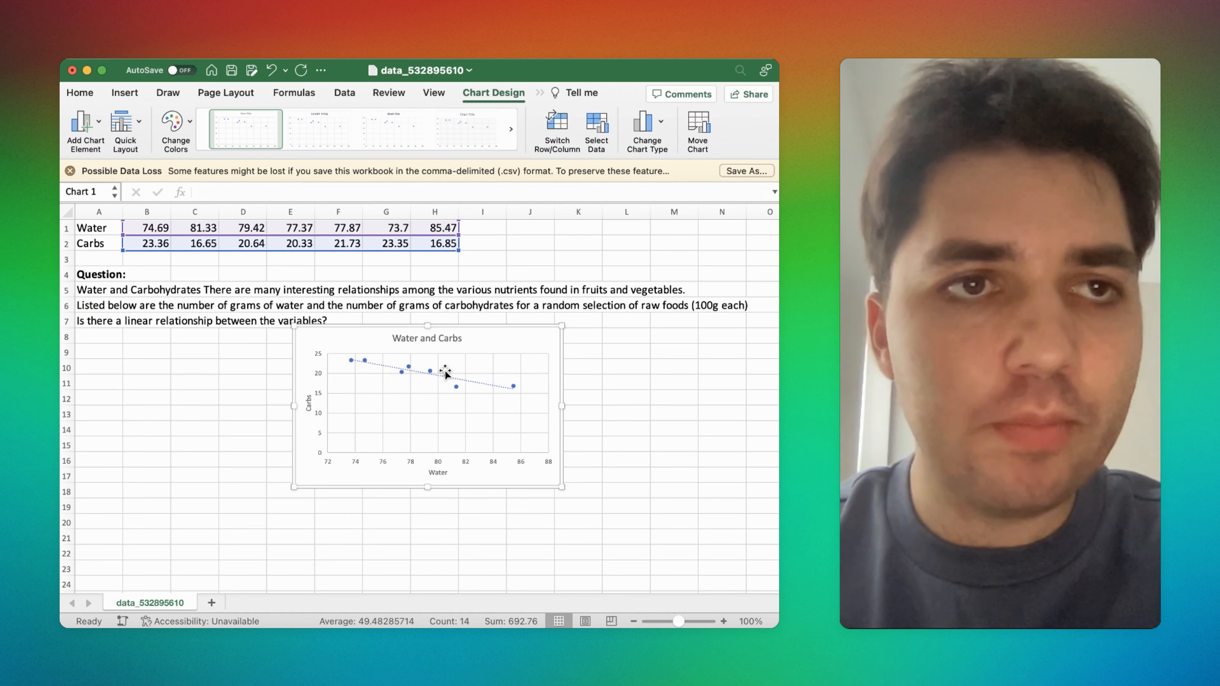
pyautogui.click(383, 369)
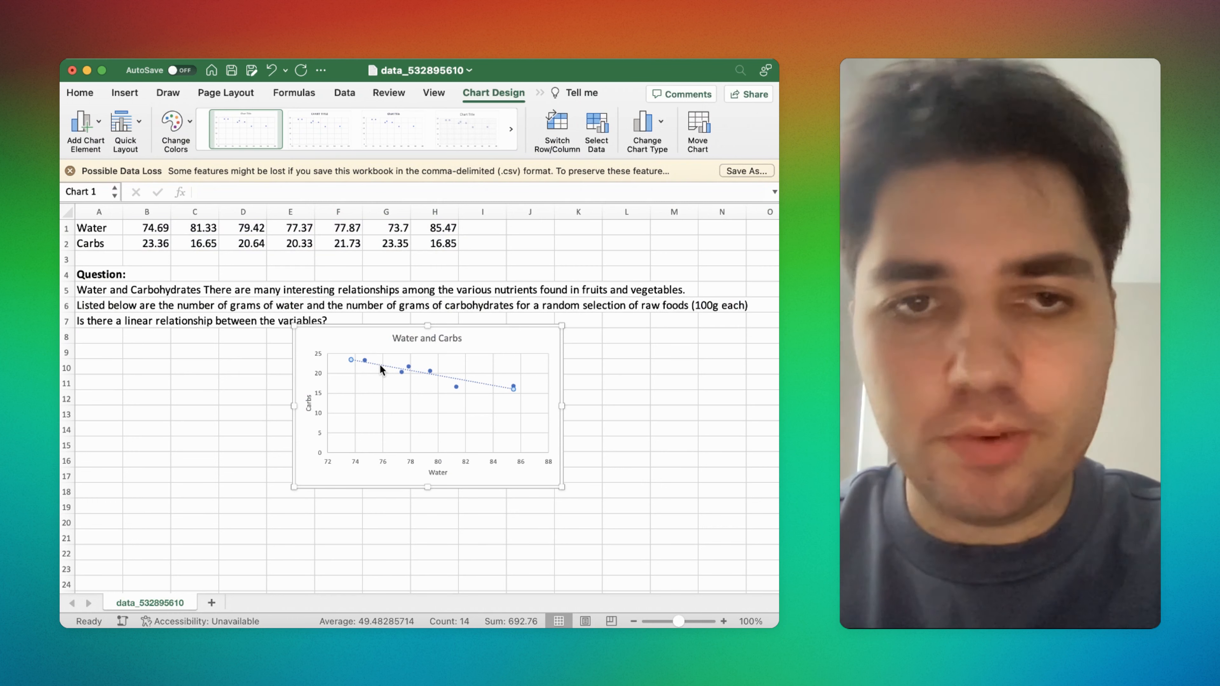
pyautogui.doubleClick(382, 369)
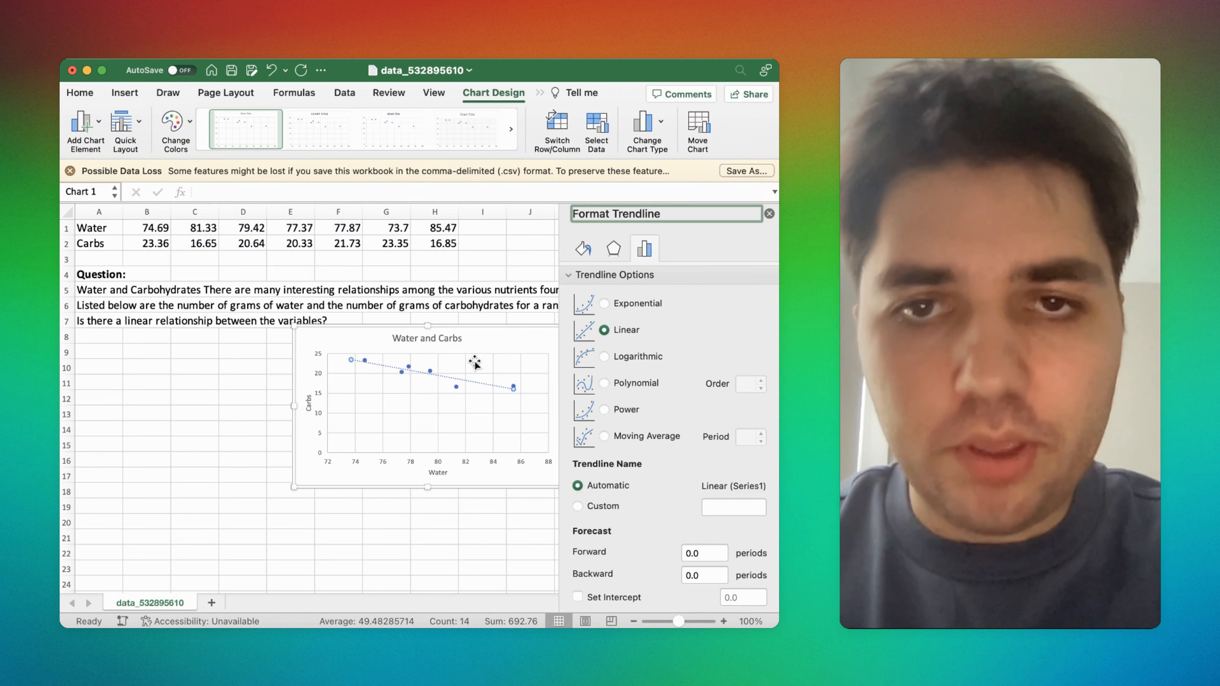
pyautogui.scroll(-3, 634, 410)
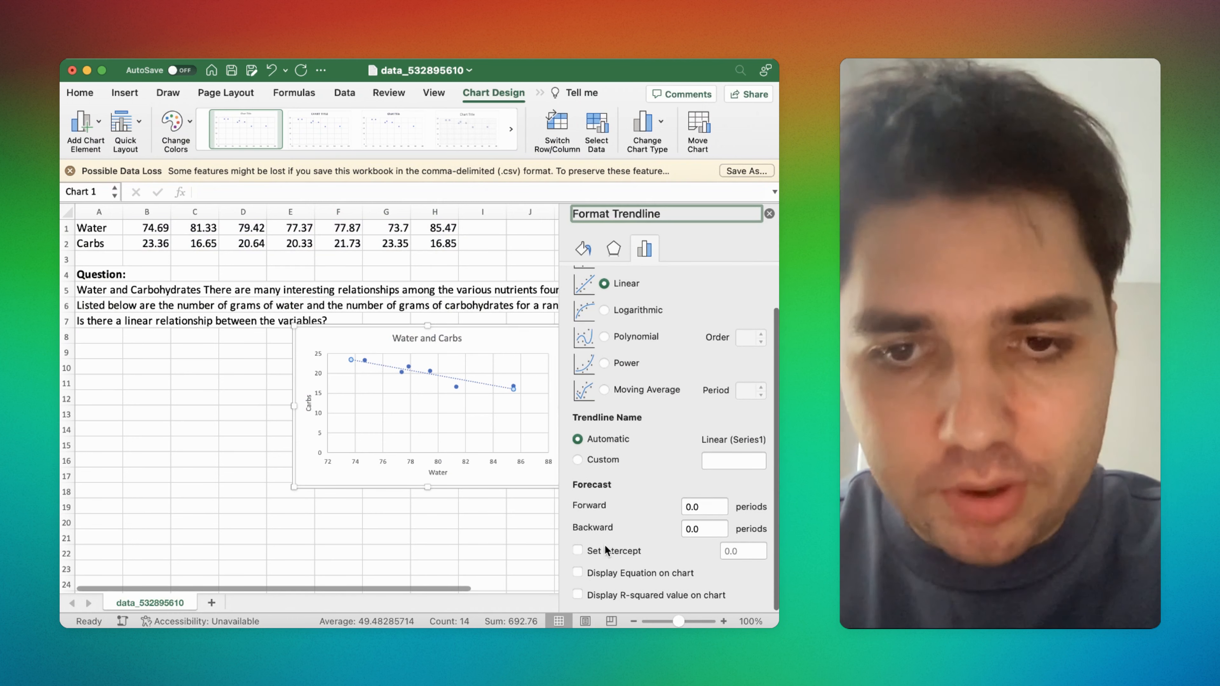
pyautogui.click(579, 573)
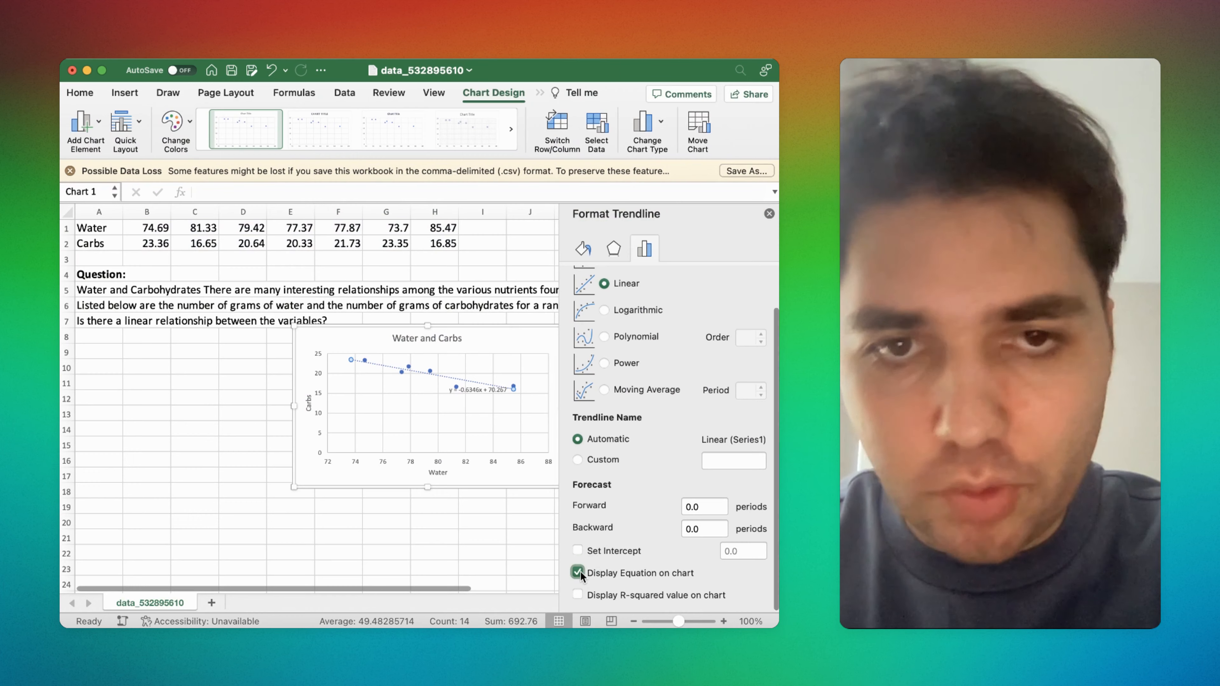
# Move the equation label clear above the trendline and shift the chart slightly right, about one column.
pyautogui.click(476, 389)
pyautogui.moveTo(476, 391); pyautogui.dragTo(484, 364)
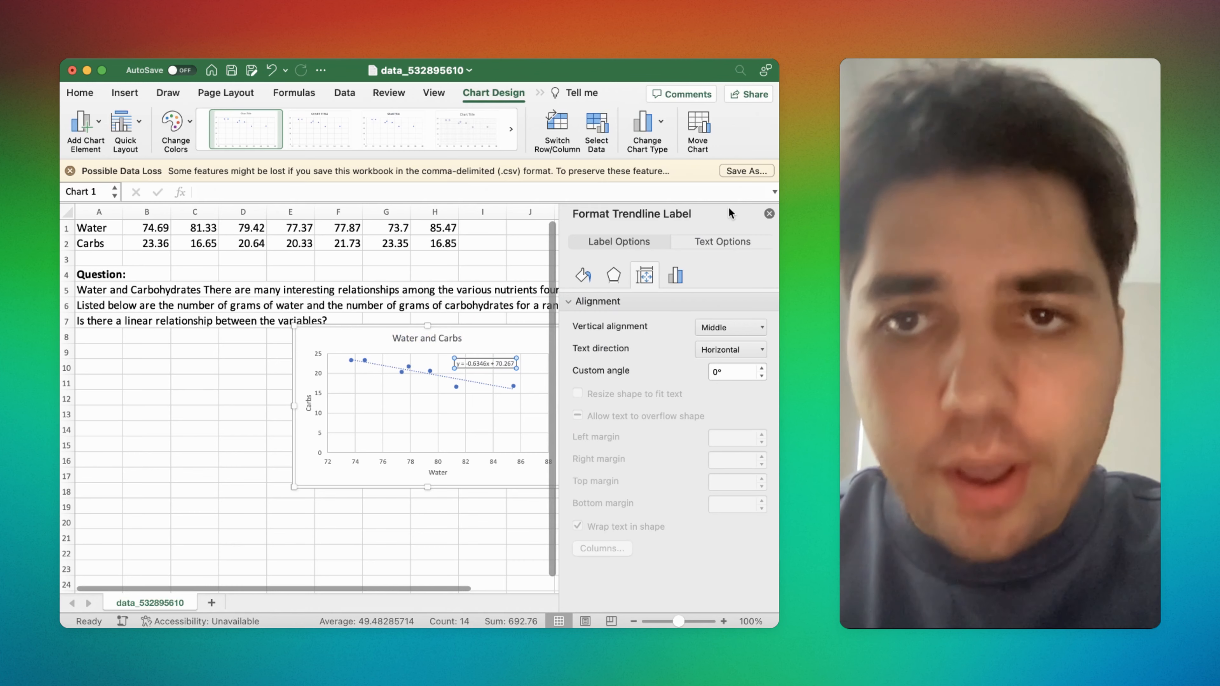
pyautogui.click(769, 214)
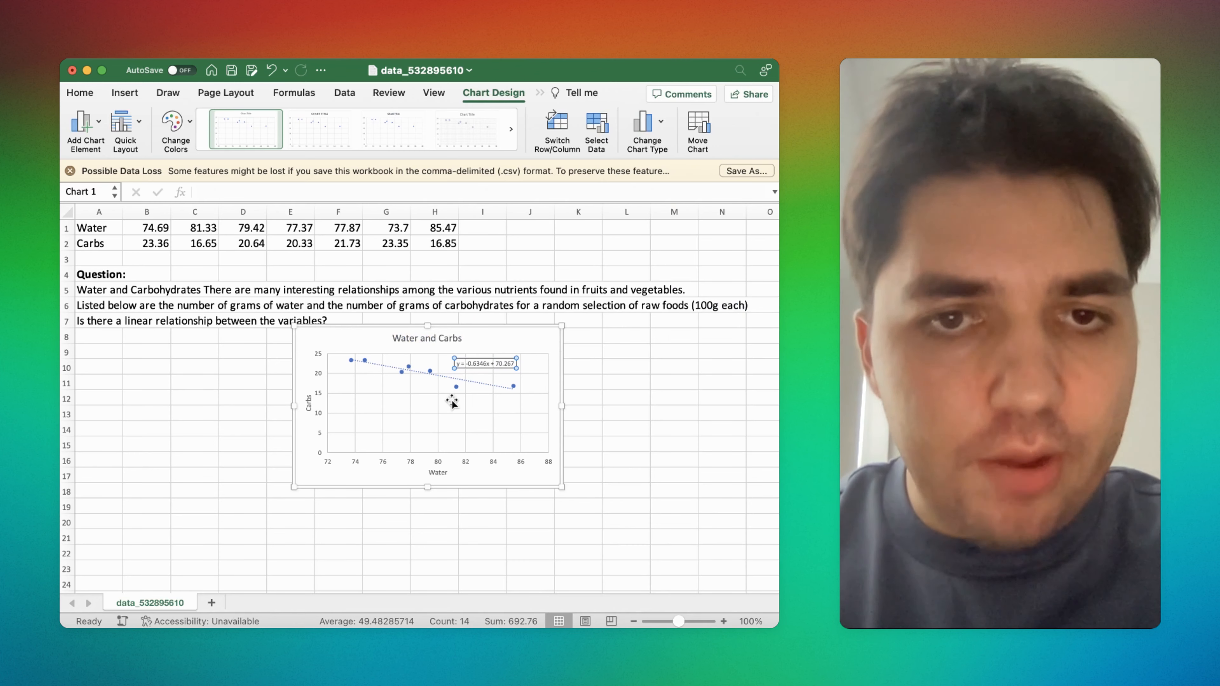
pyautogui.moveTo(372, 334); pyautogui.dragTo(425, 333)
pyautogui.click(424, 320)
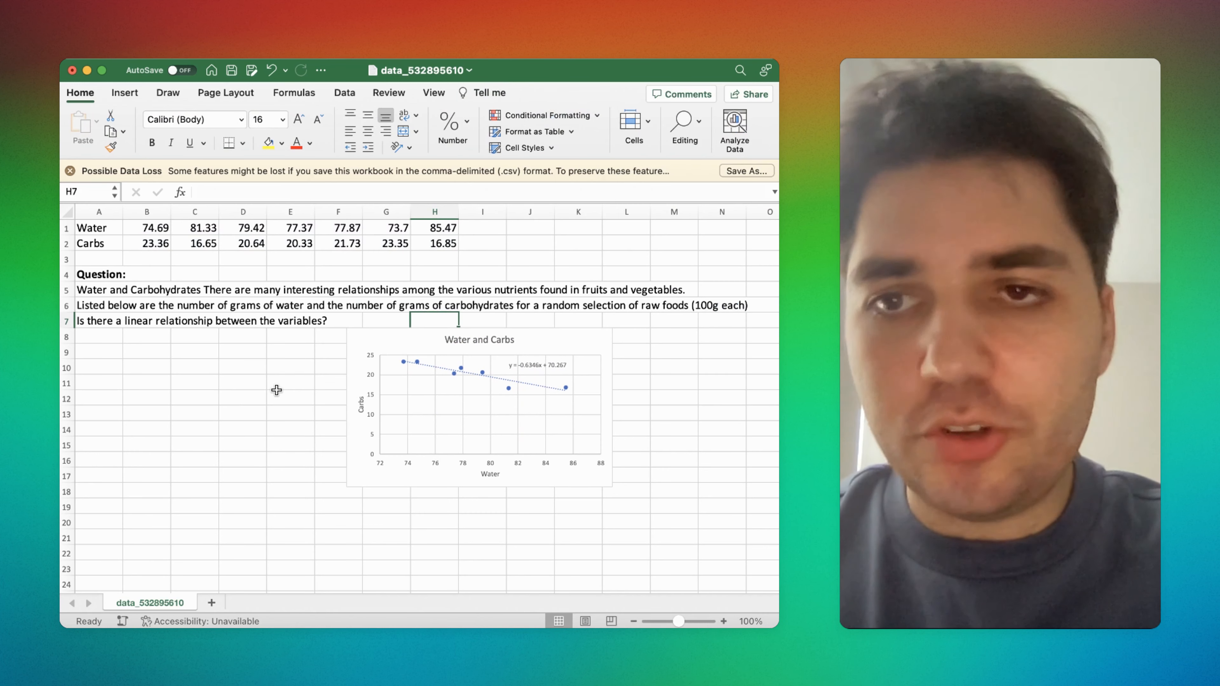
# Calculate the correlation between water and carbs in cell A9 with =CORREL(B1:H1,B2:H2).
pyautogui.click(93, 353)
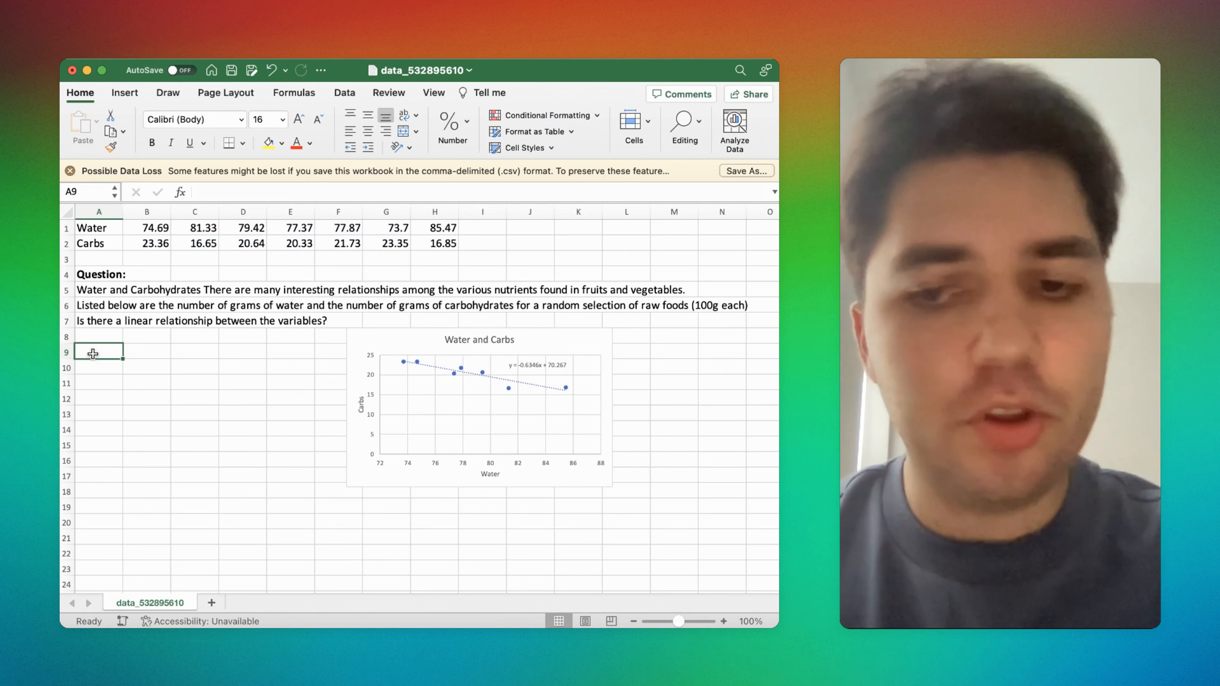
pyautogui.write('=COR')
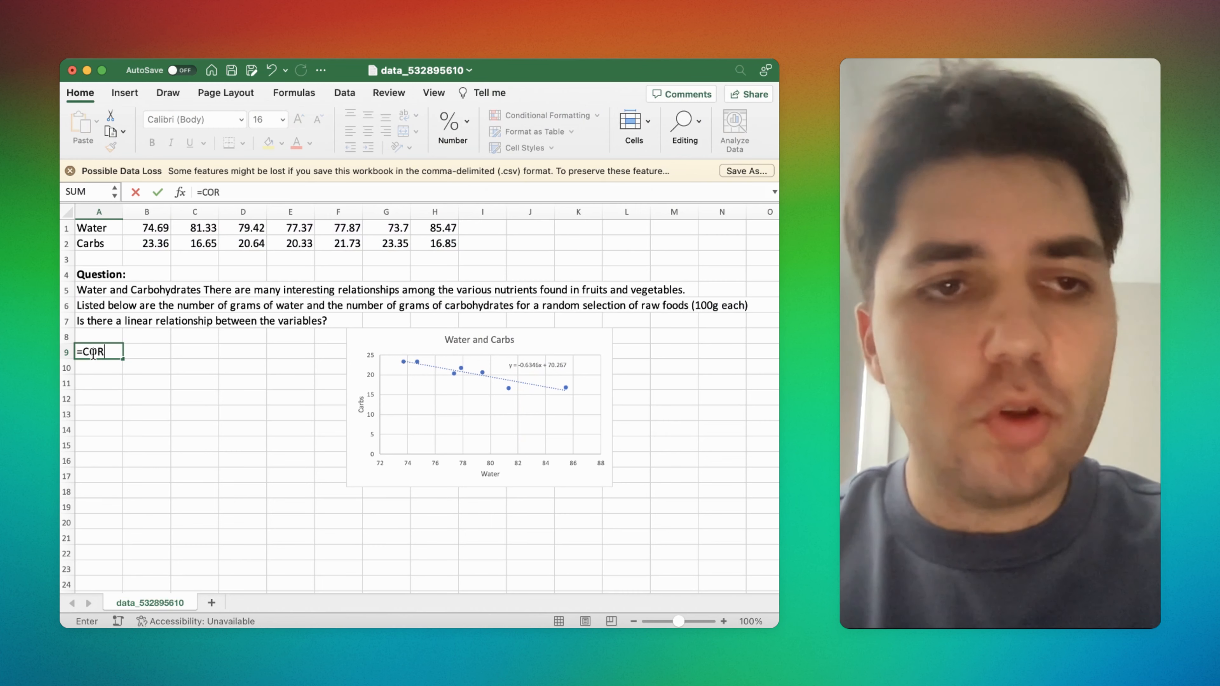
pyautogui.write('REL(')
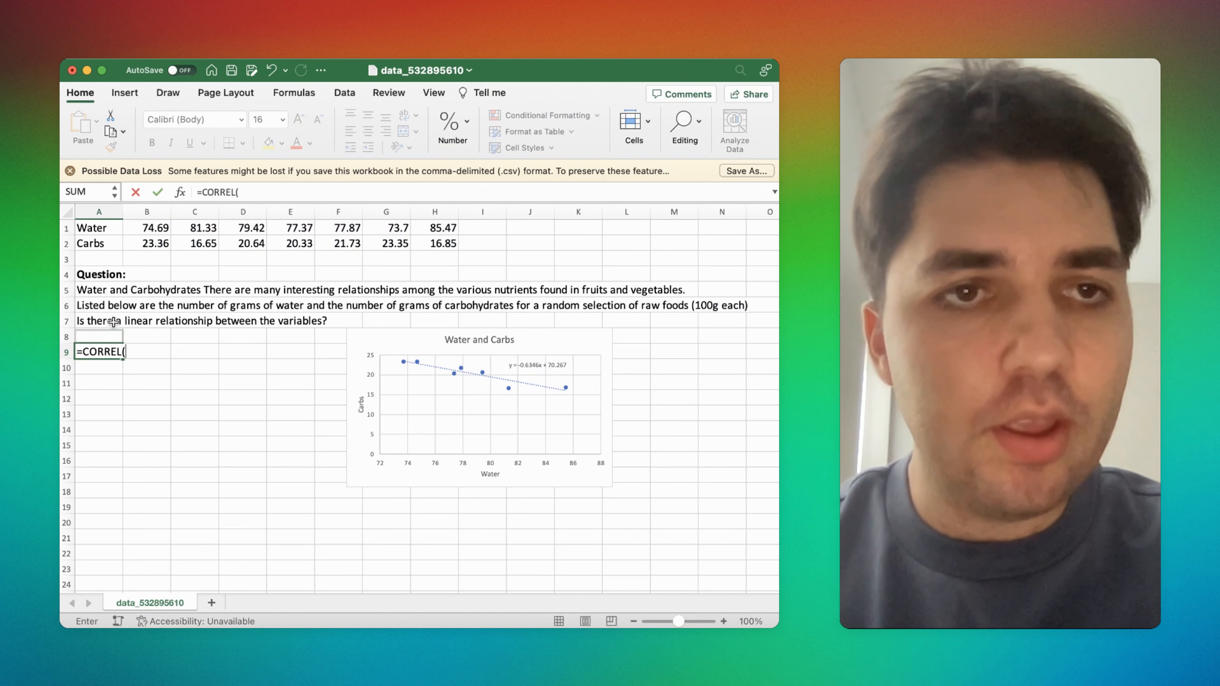
pyautogui.moveTo(159, 227); pyautogui.dragTo(449, 233)
pyautogui.click(284, 195)
pyautogui.write(',')
pyautogui.moveTo(146, 244); pyautogui.dragTo(413, 237)
pyautogui.write(')')
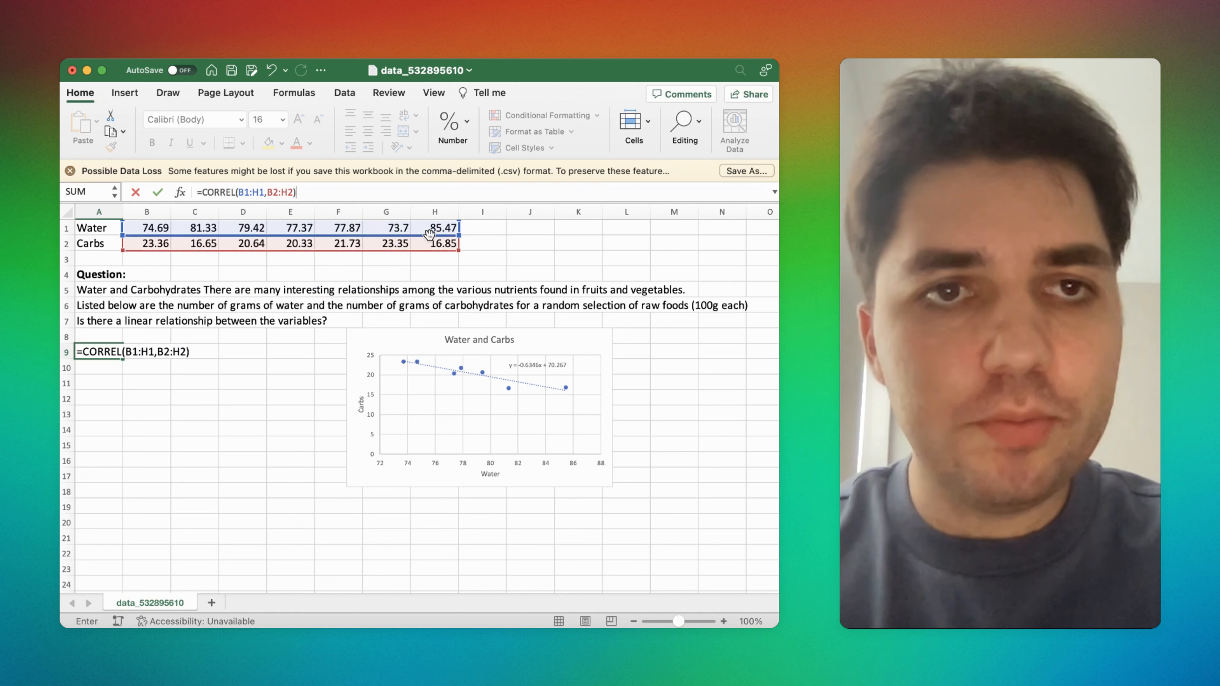
pyautogui.press('Return')
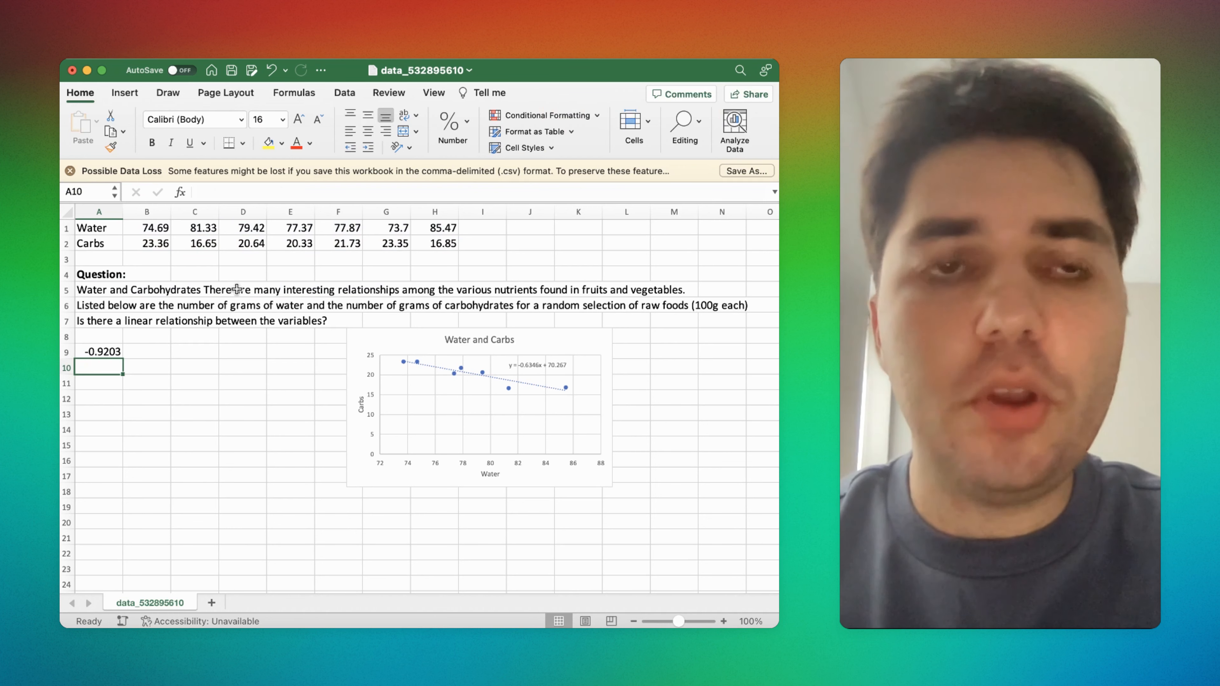
# Run a Data Analysis regression with carbs B2:H2 as the Y range and water B1:H1 as the X range, output to a new sheet.
pyautogui.click(345, 96)
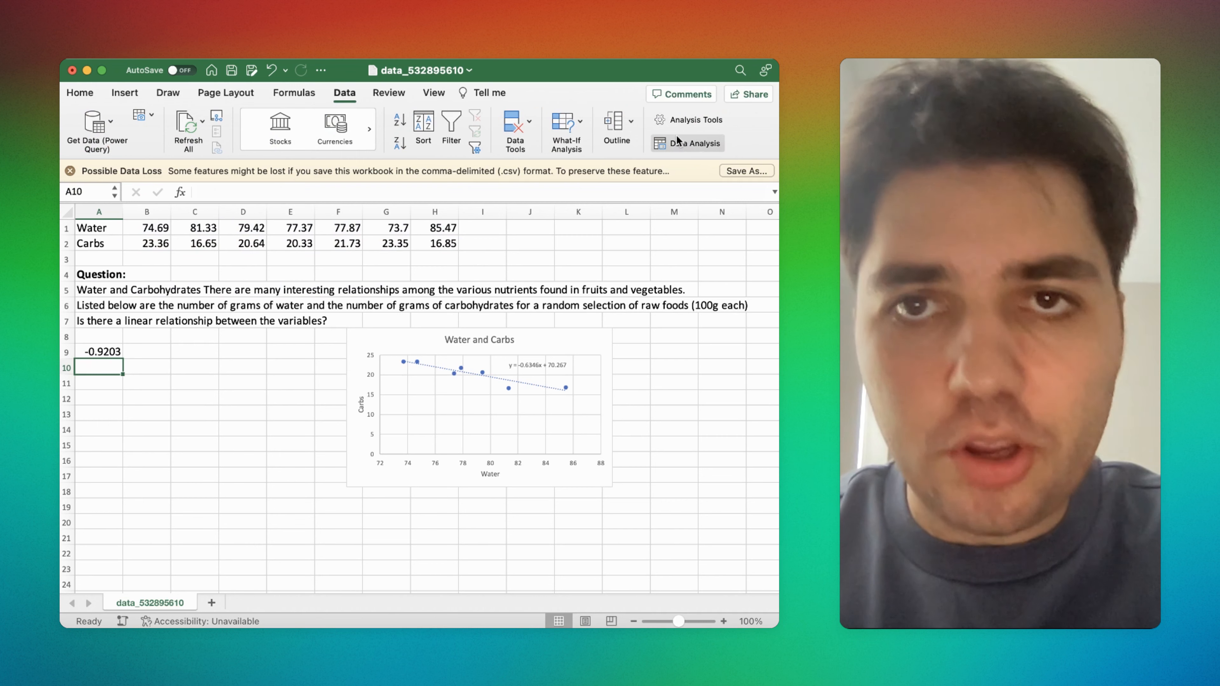
pyautogui.click(677, 143)
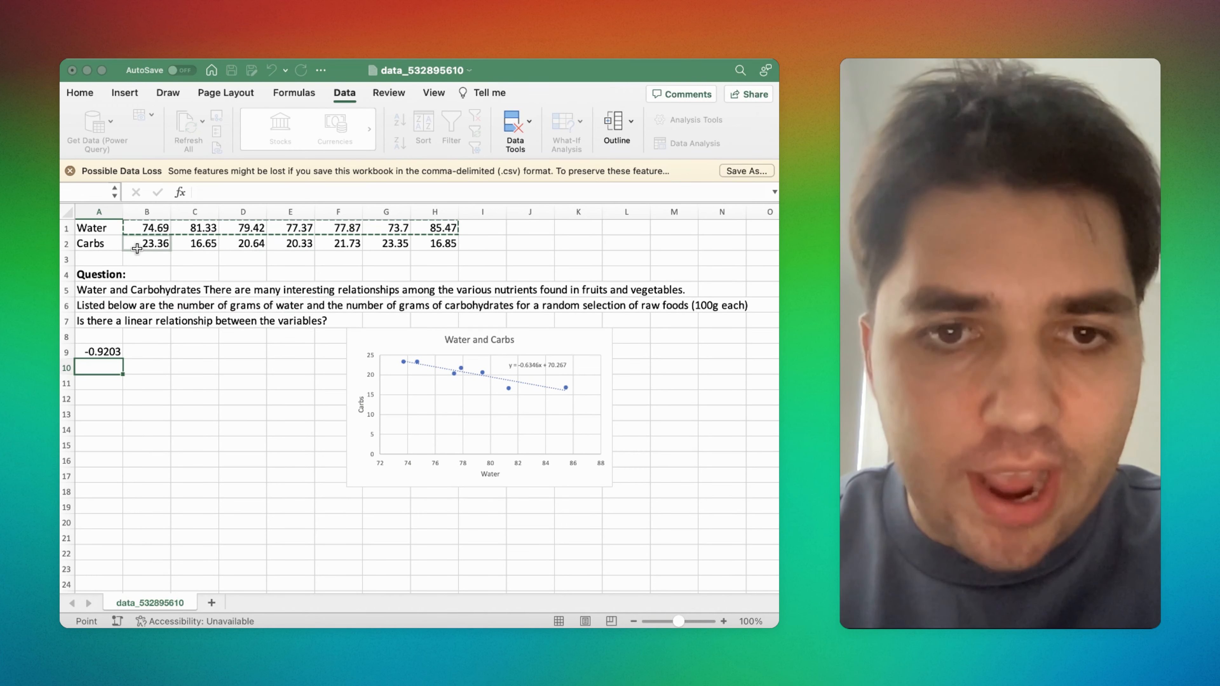
pyautogui.moveTo(146, 240); pyautogui.dragTo(441, 250)
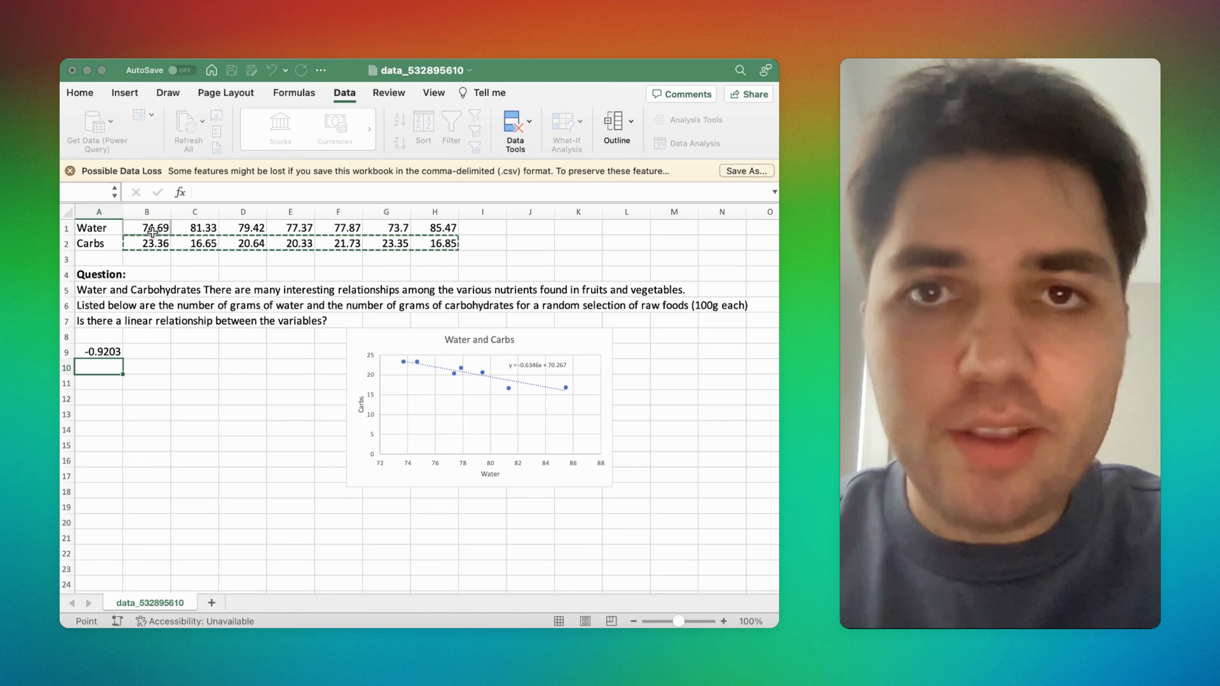
pyautogui.moveTo(137, 229); pyautogui.dragTo(445, 229)
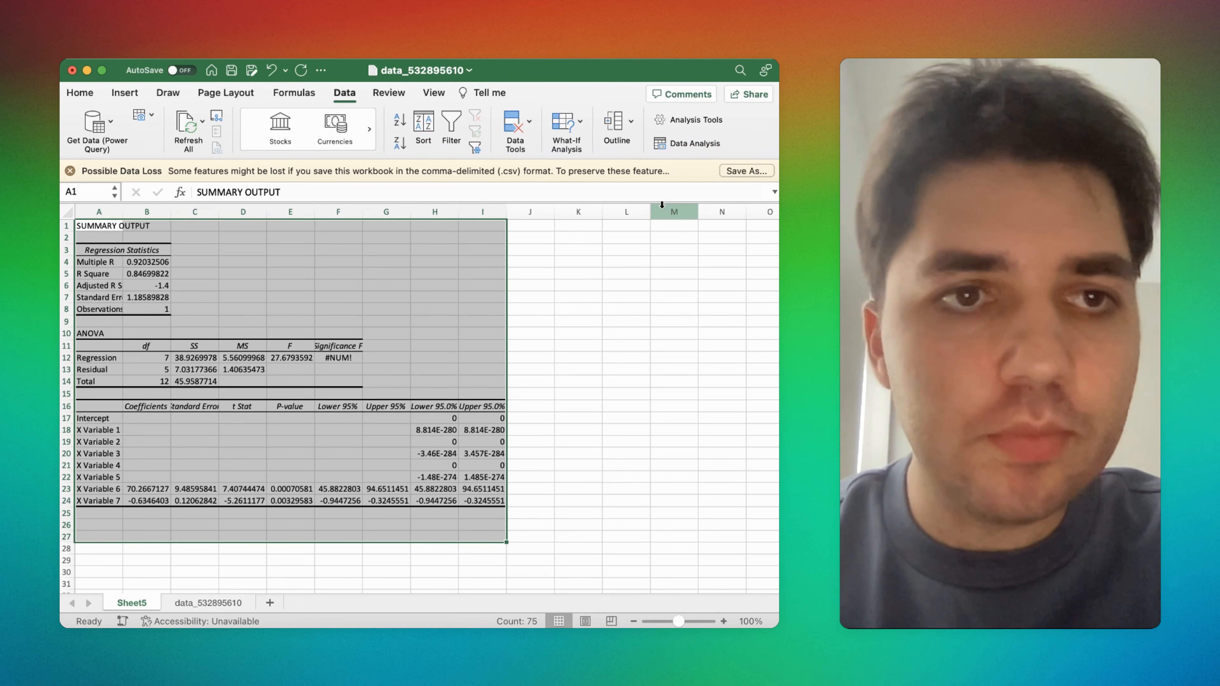
# On the data sheet, enter the hypotheses "p=0" in cell A10 and "p does not equal 0" in cell A11.
pyautogui.click(524, 323)
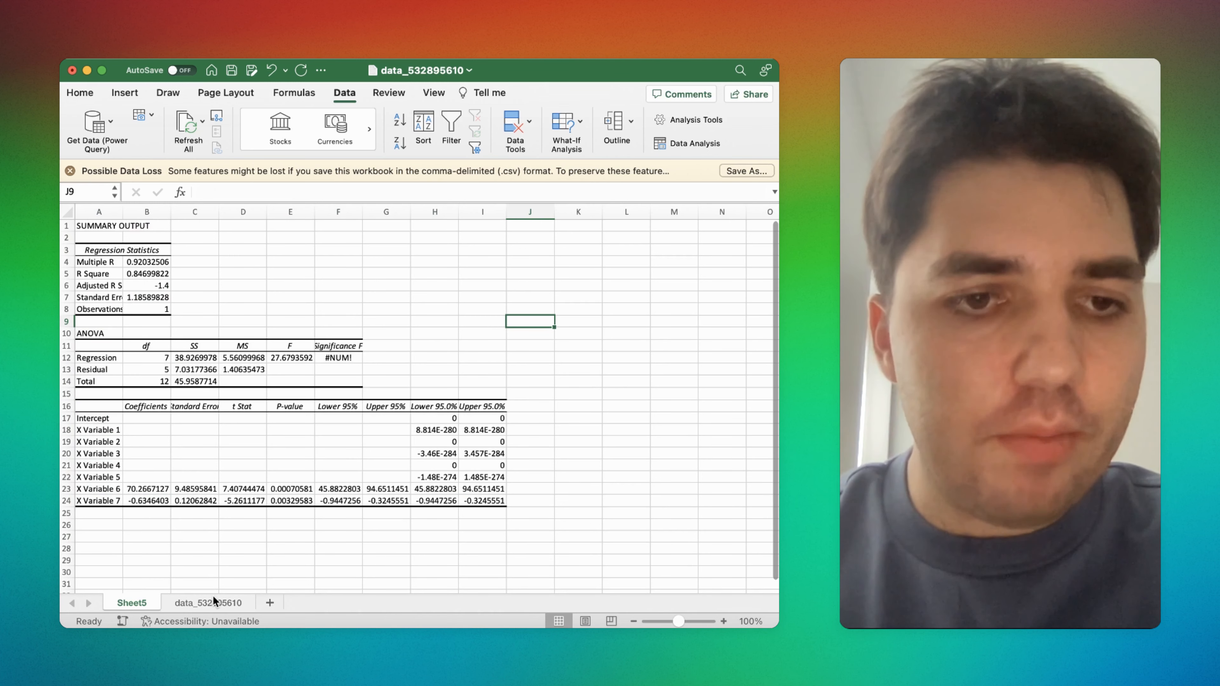
pyautogui.click(212, 596)
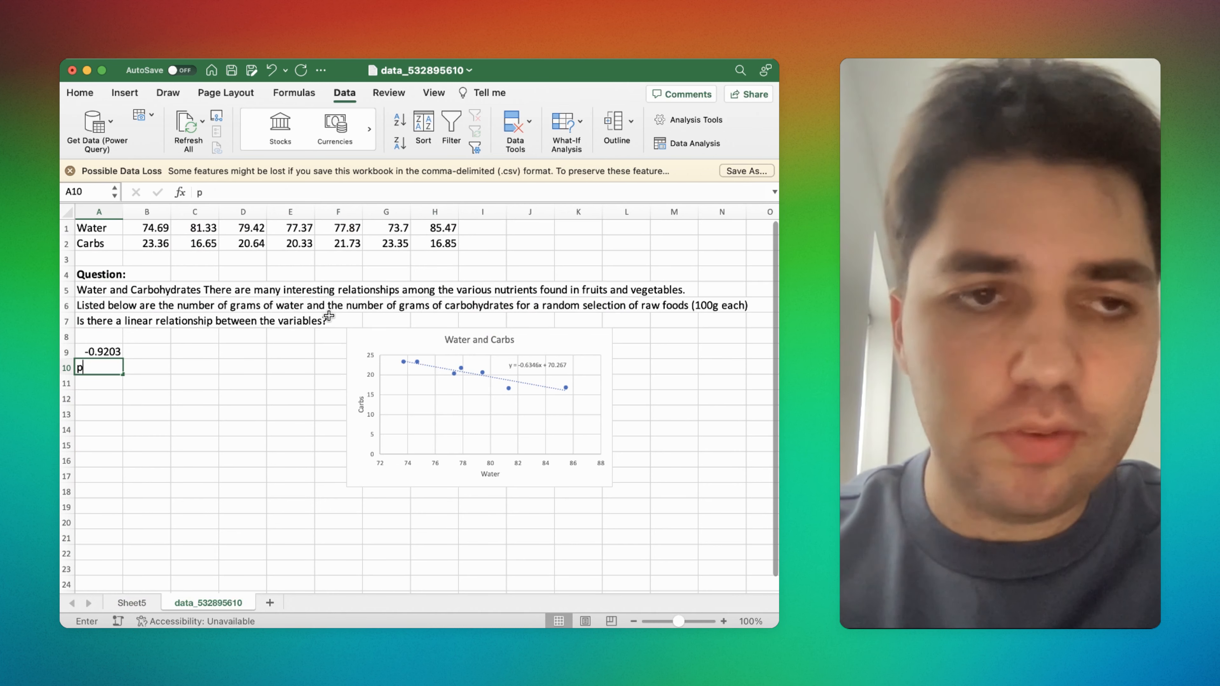
pyautogui.write('p=0')
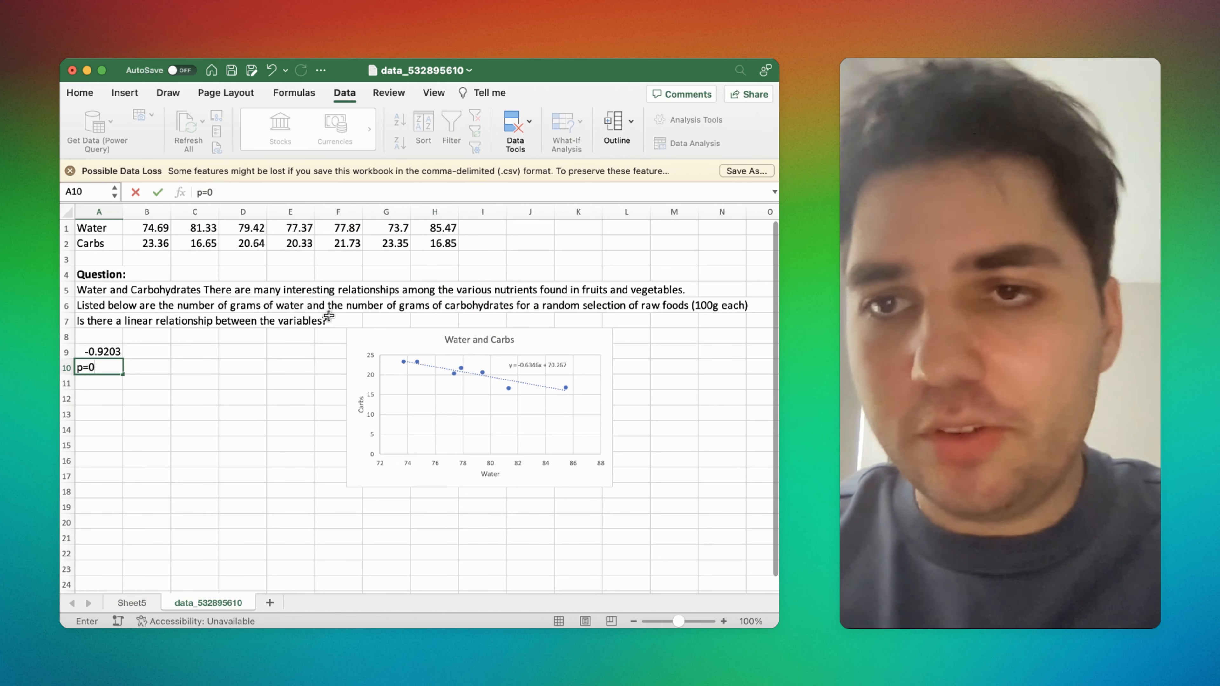
pyautogui.press('Return')
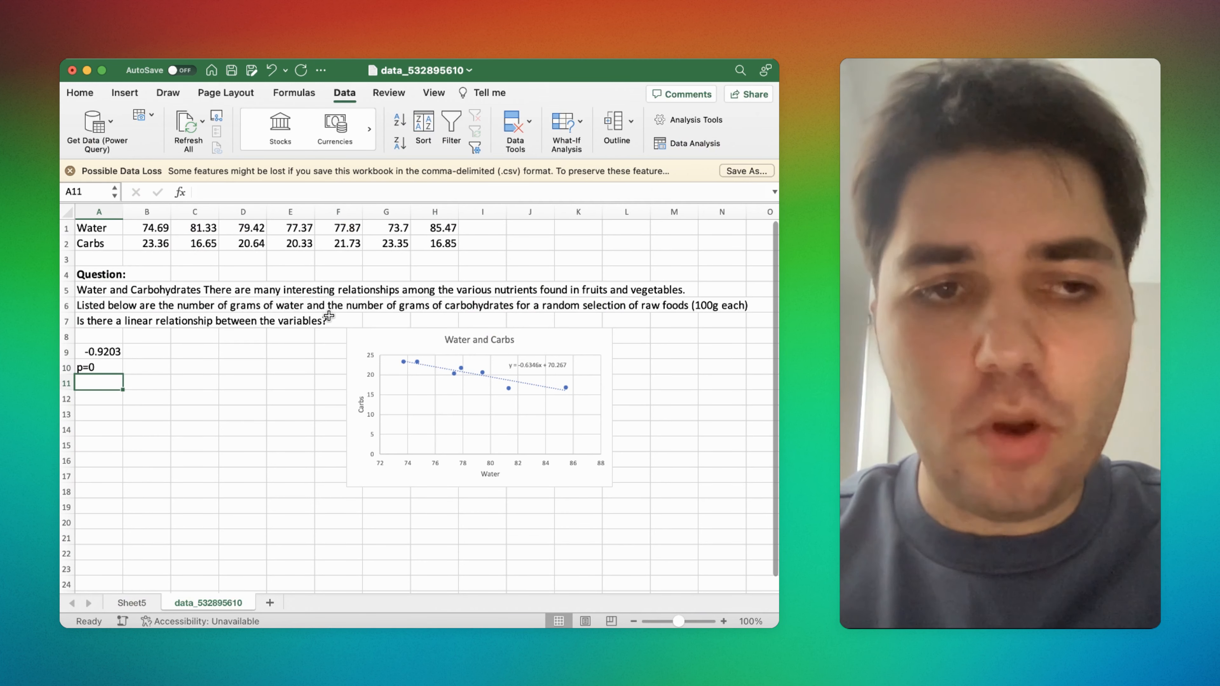
pyautogui.write('p ')
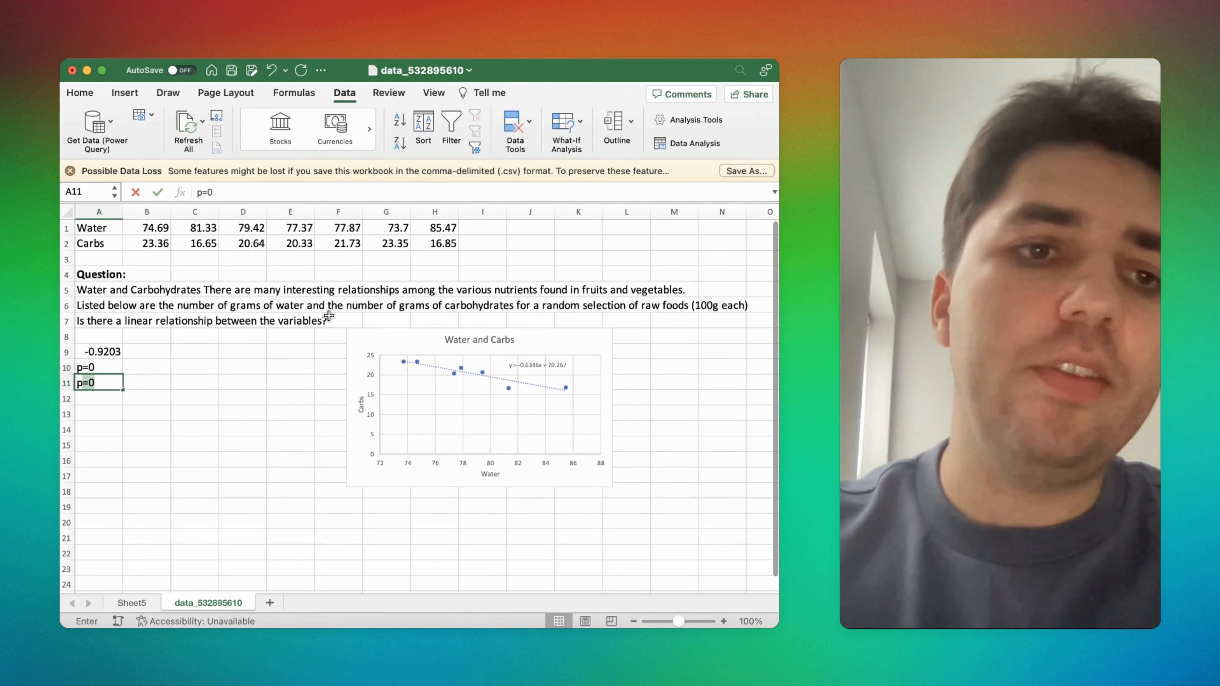
pyautogui.write('does not ')
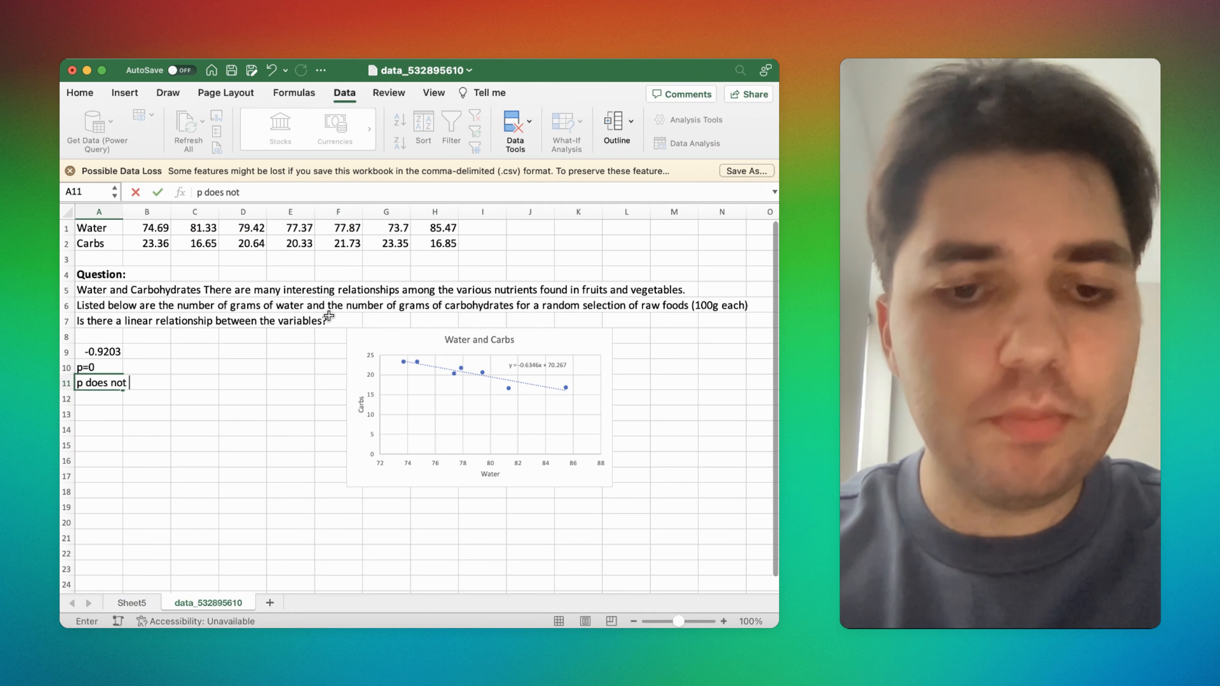
pyautogui.write('equal 0')
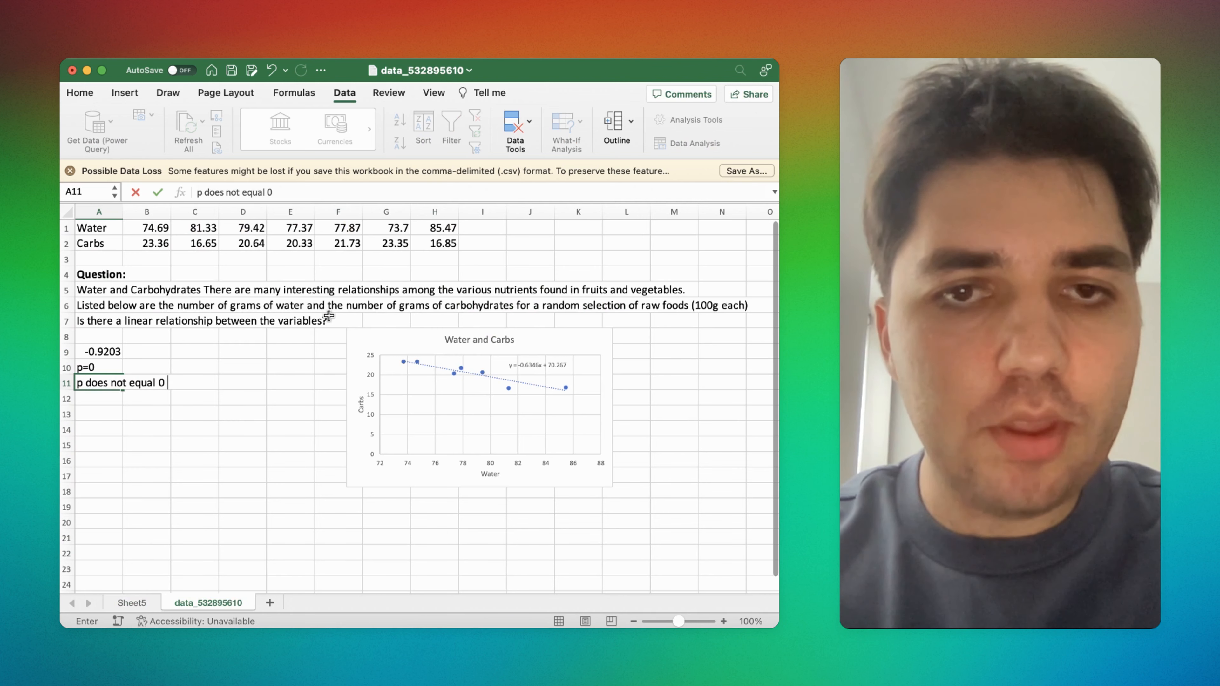
pyautogui.press('Return')
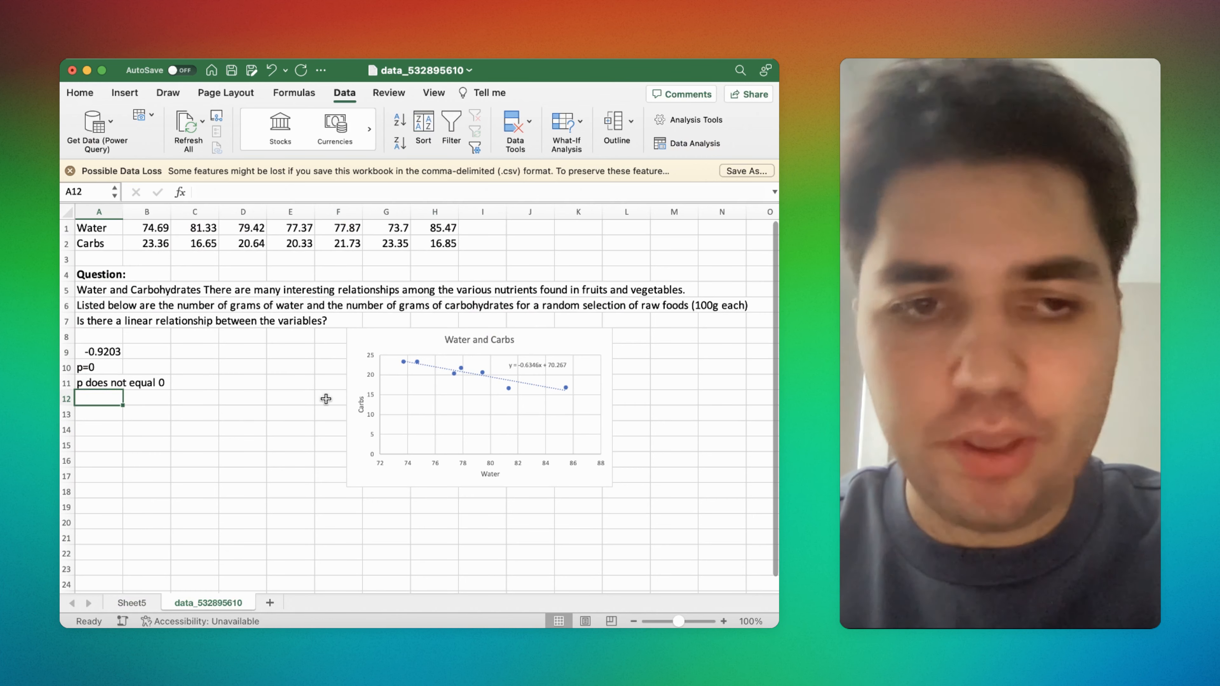
# Check the P-values in the regression output on Sheet5 and enter the conclusion "Reject the null hypothesis" in cell A12 of the data sheet.
pyautogui.click(138, 604)
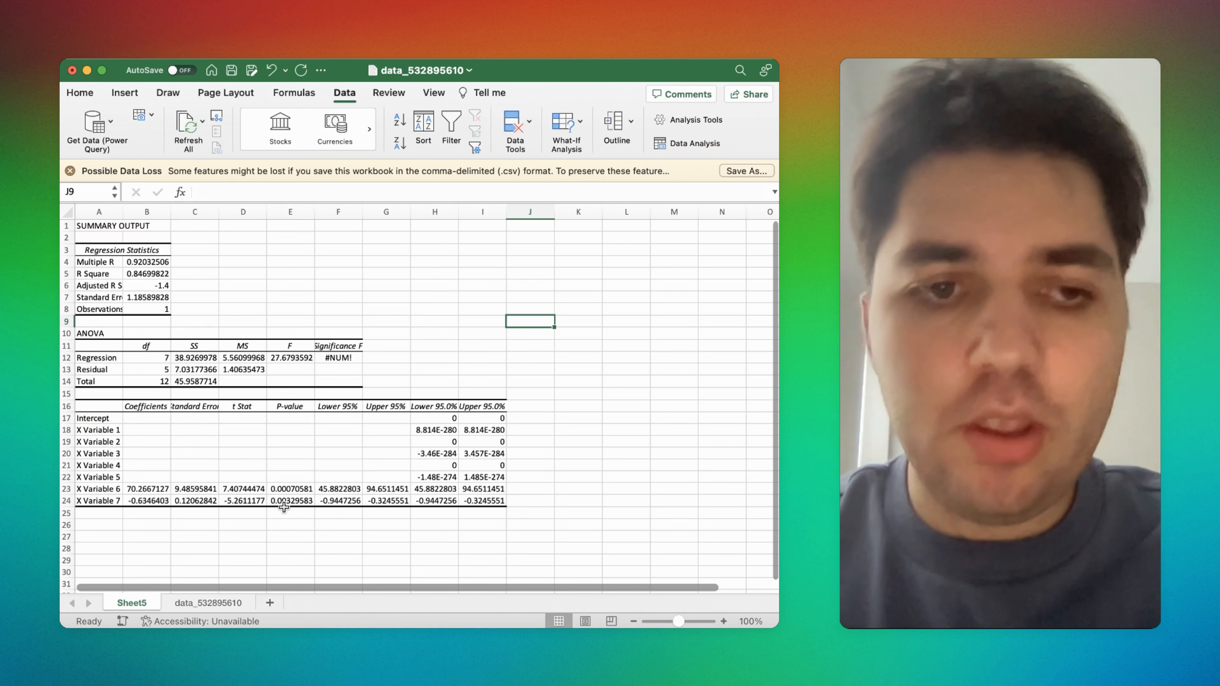
pyautogui.click(207, 601)
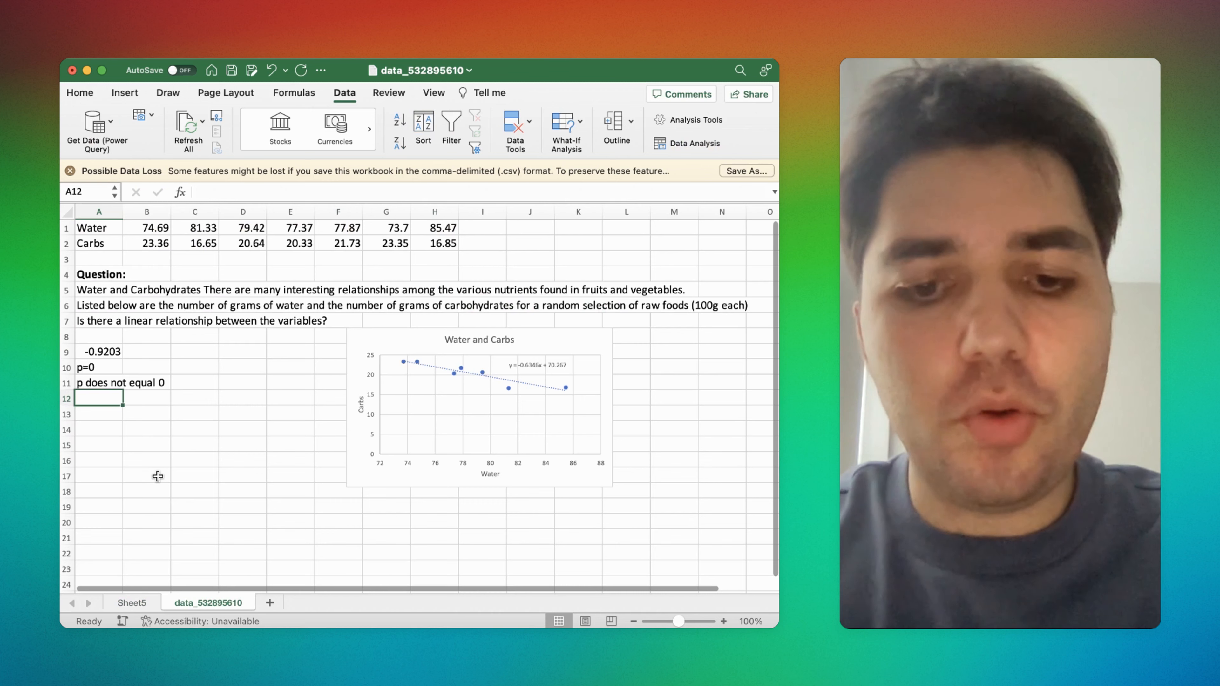
pyautogui.write('Reject the nul')
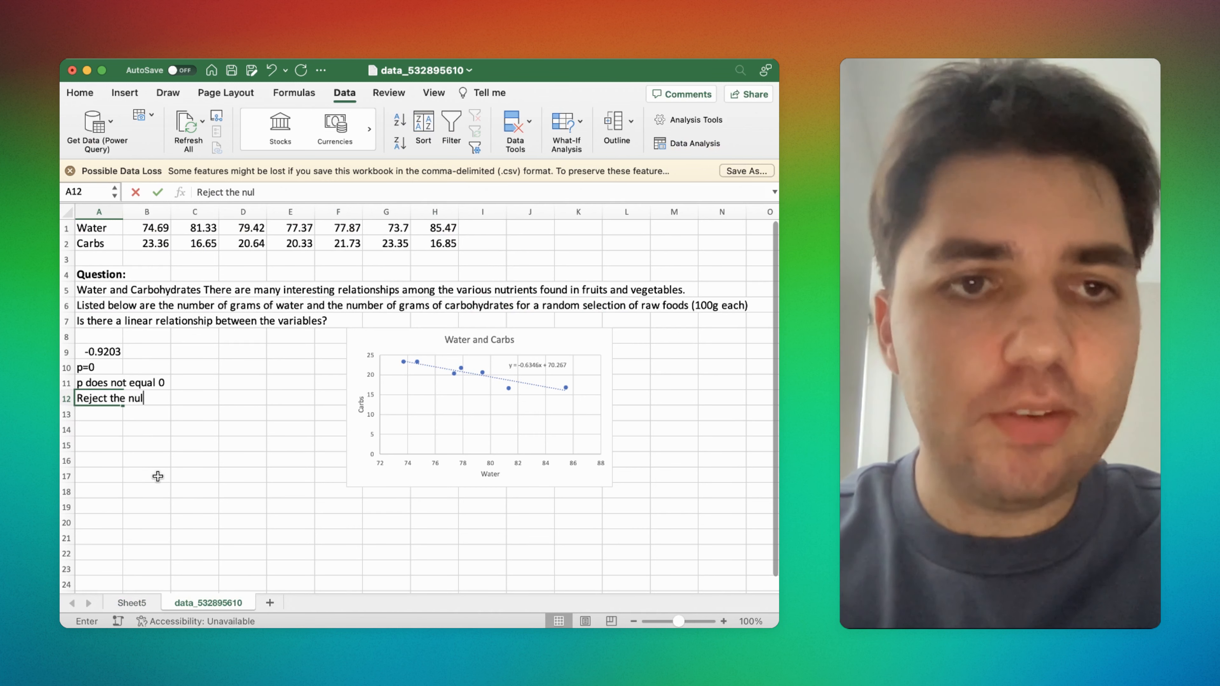
pyautogui.write('l hypothesis')
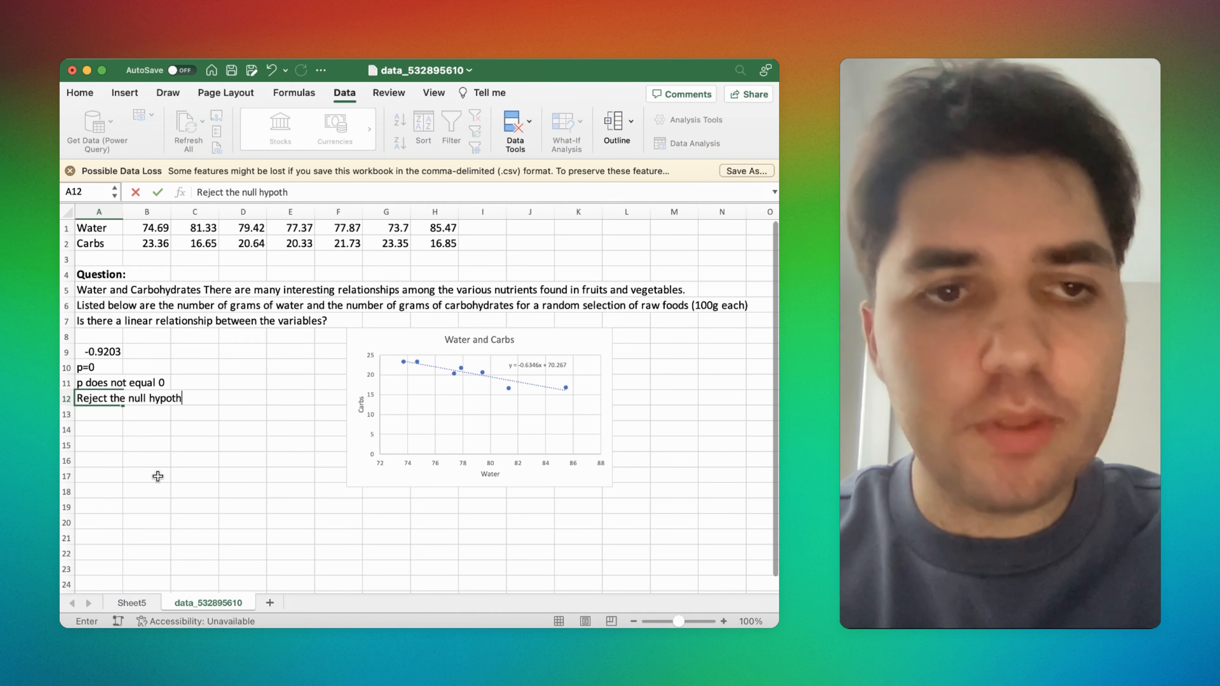
pyautogui.click(86, 415)
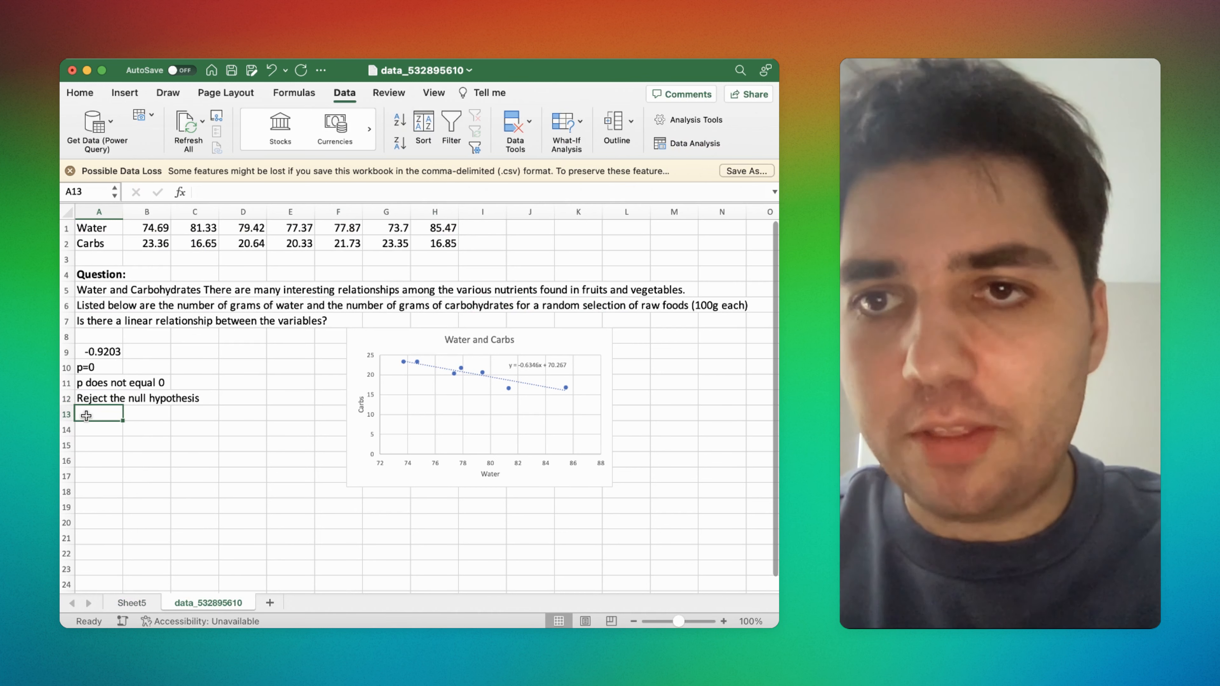